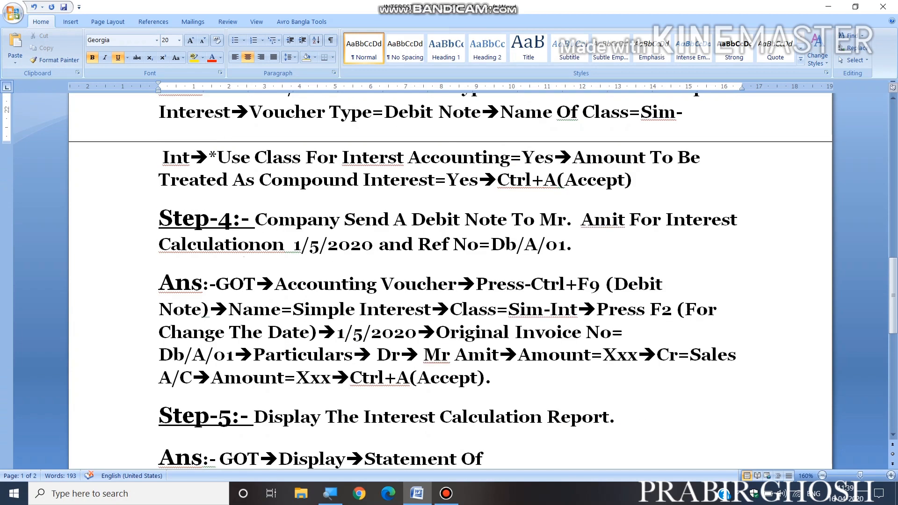
Step: Read through the interest calculation instructions in the document, from Step-1 to Step-6
scroll(450, 280, "up", 1)
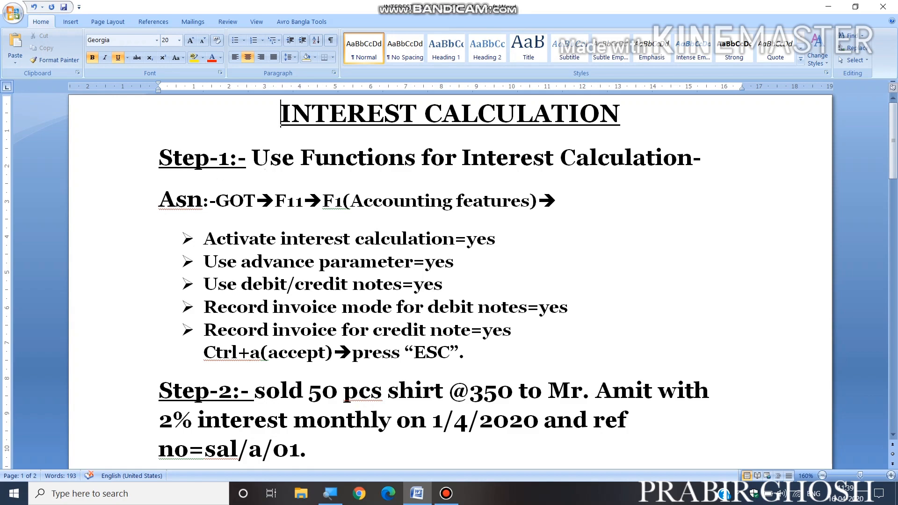
scroll(180, 164, "down", 15)
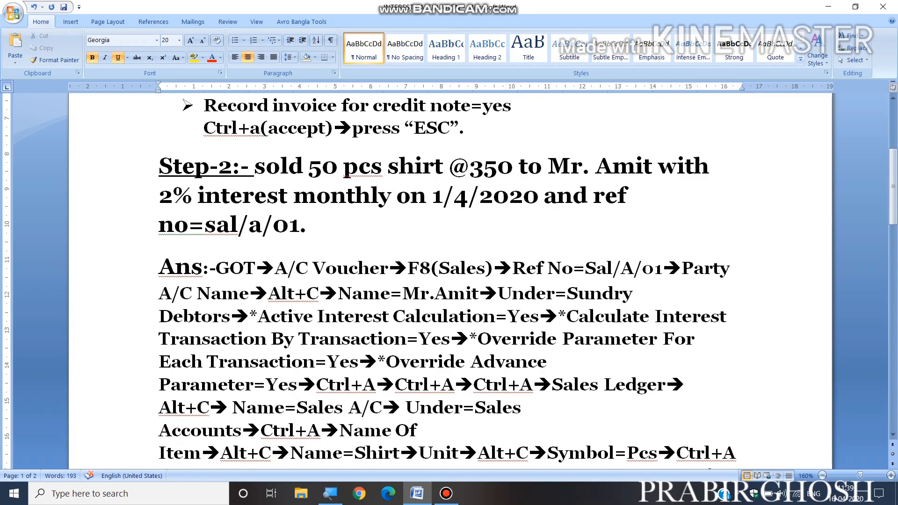
scroll(449, 280, "down", 7)
scroll(449, 281, "up", 13)
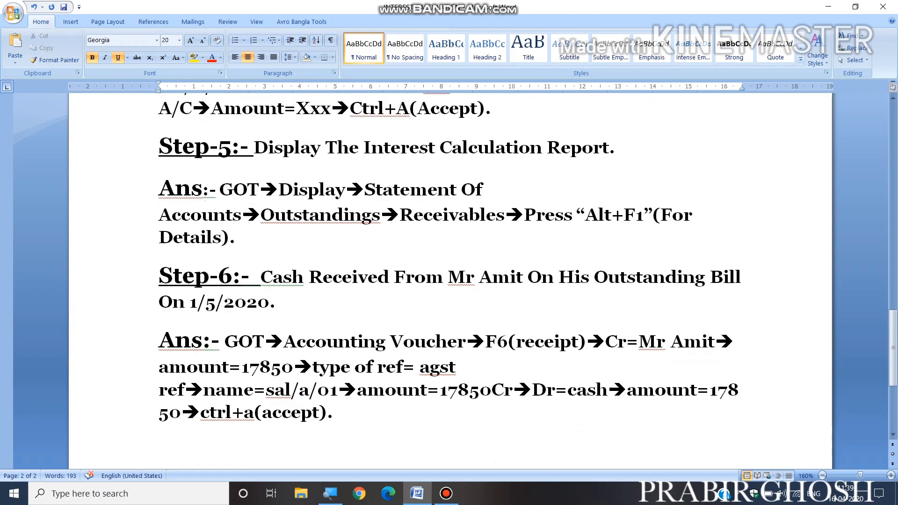
scroll(449, 280, "up", 10)
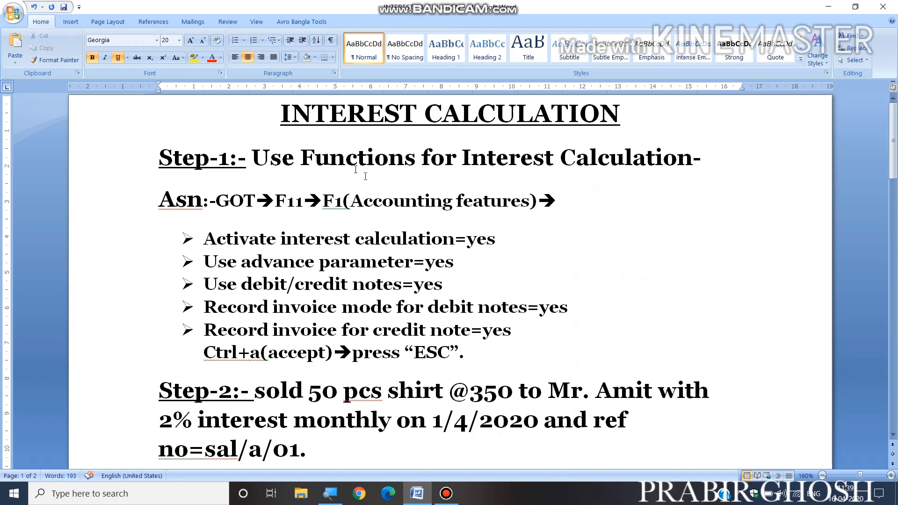
Step: Launch Tally.ERP 9 from the desktop and choose to work in Educational Mode
left_click(828, 7)
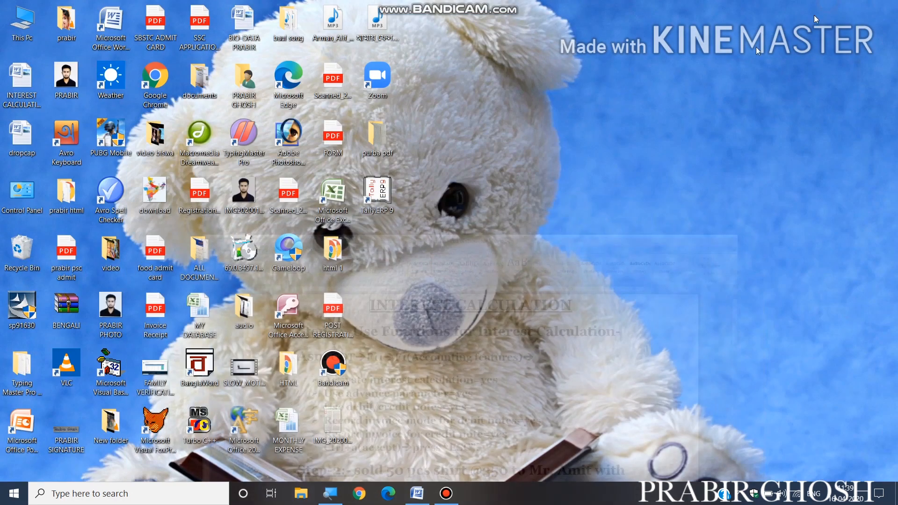
double_click(381, 196)
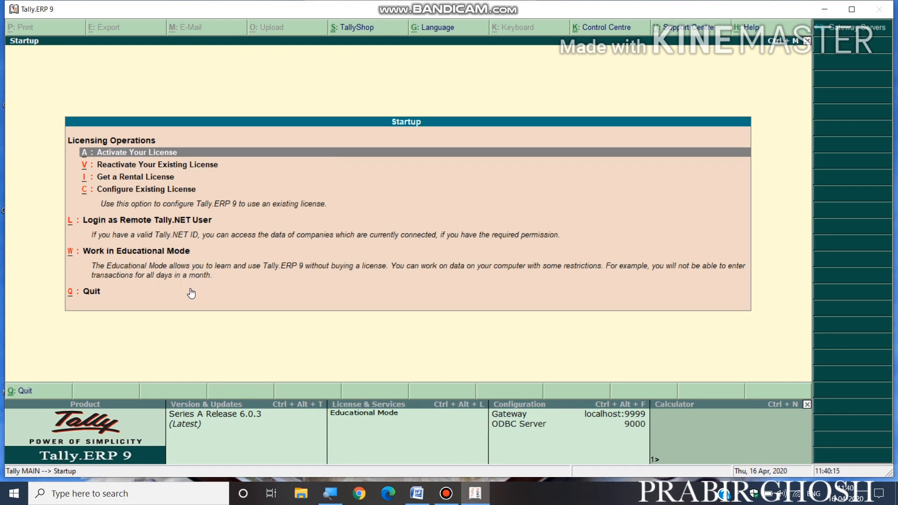
key("w")
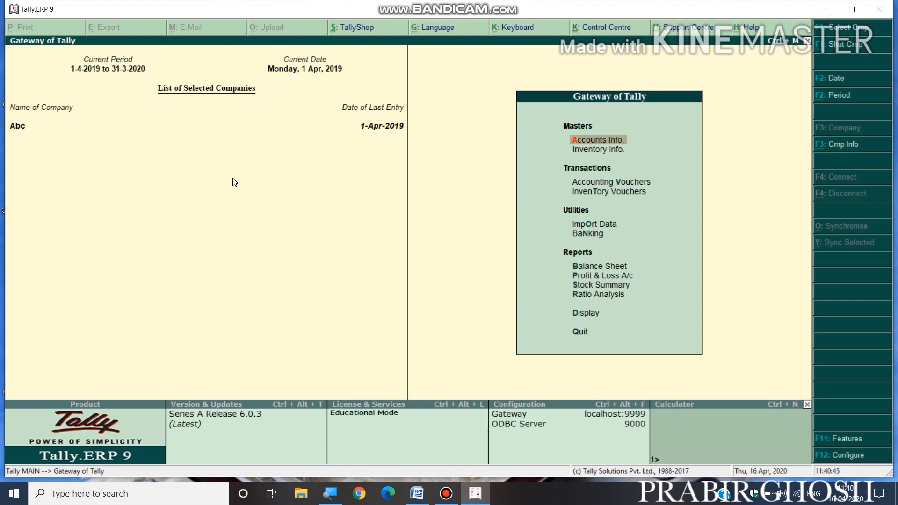
Step: Start creating a new company named INTEREST CALCULATION and accept the same mailing name
key("alt+F3")
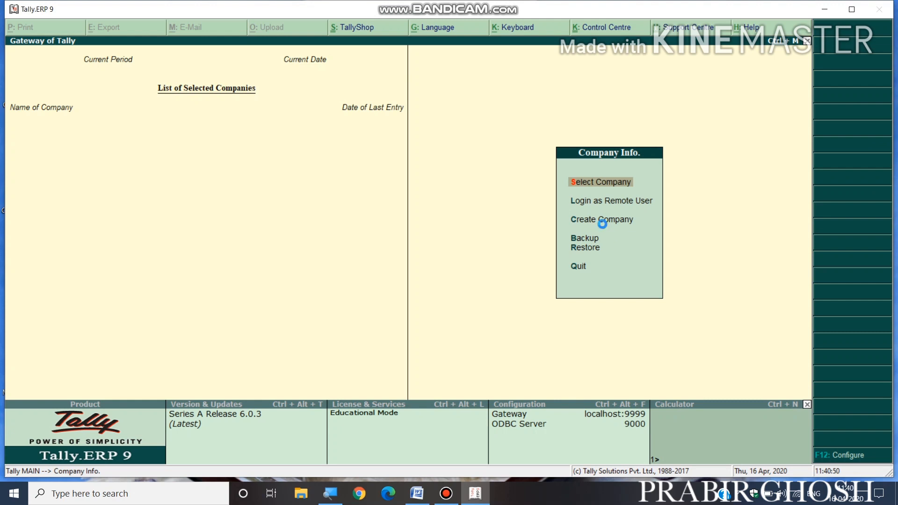
key("c")
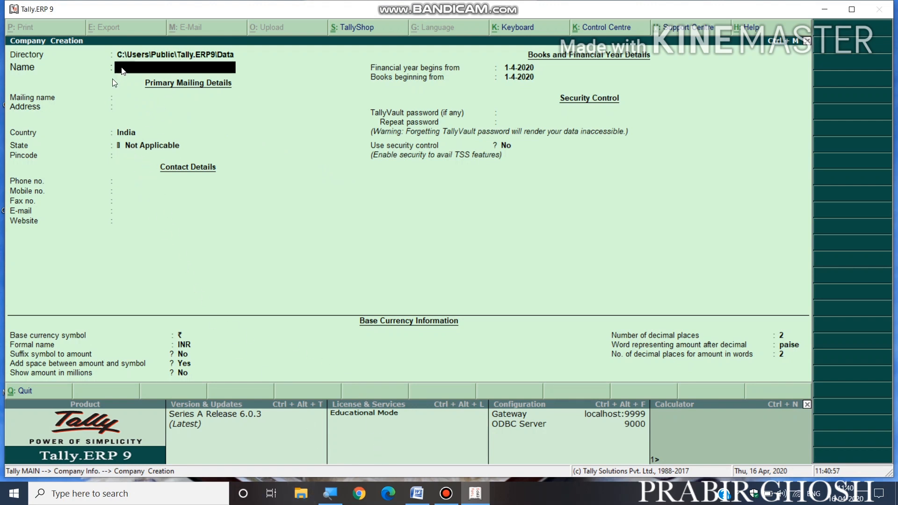
left_click(334, 494)
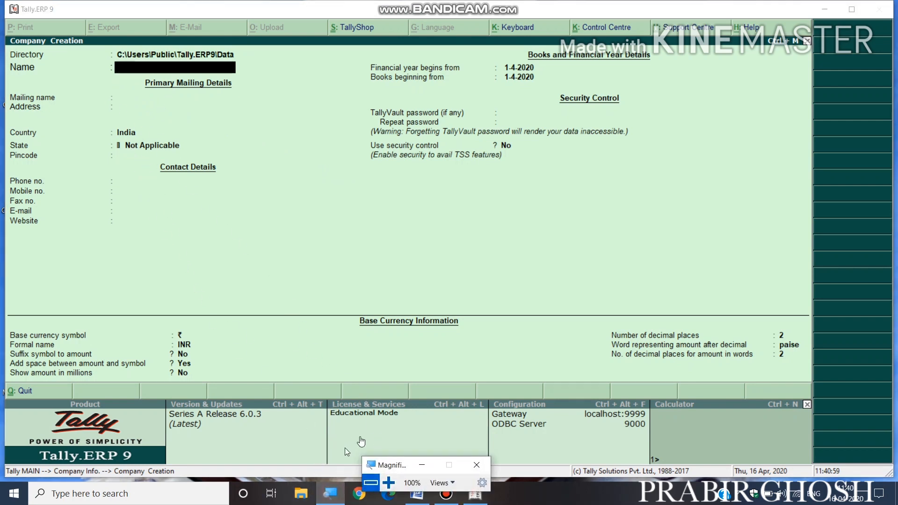
left_click(389, 484)
left_click(389, 483)
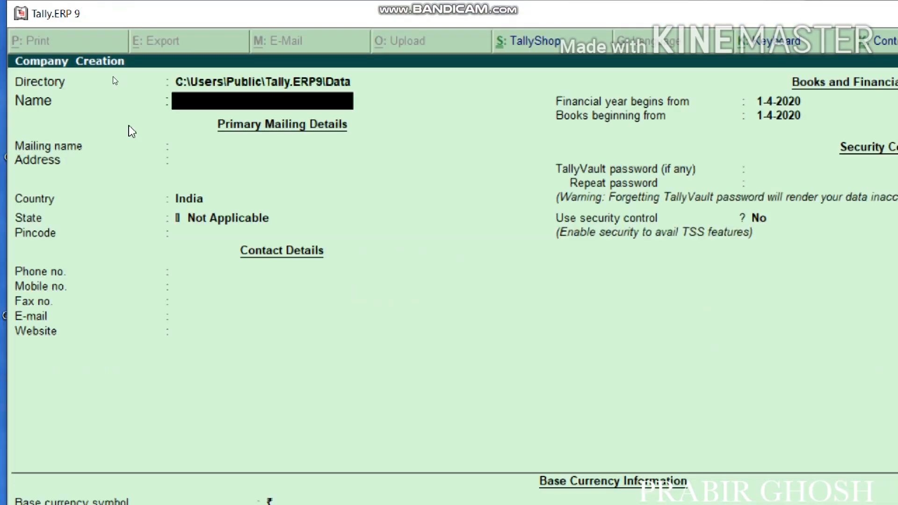
type("INTEREST CAL")
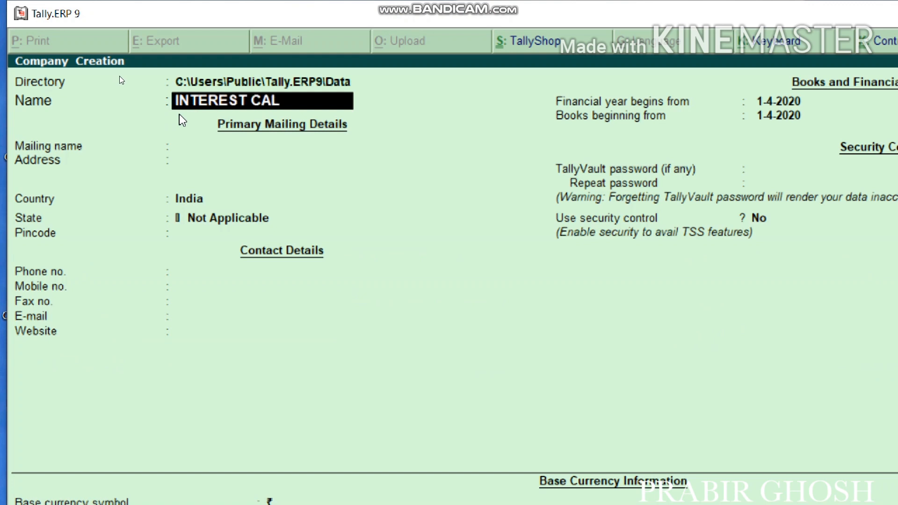
type("CI")
type("ULAT")
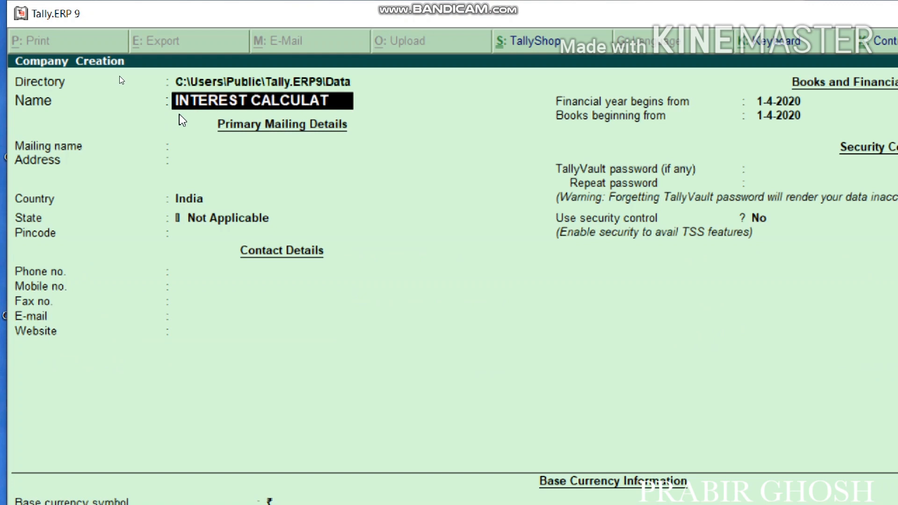
type("ION\\")
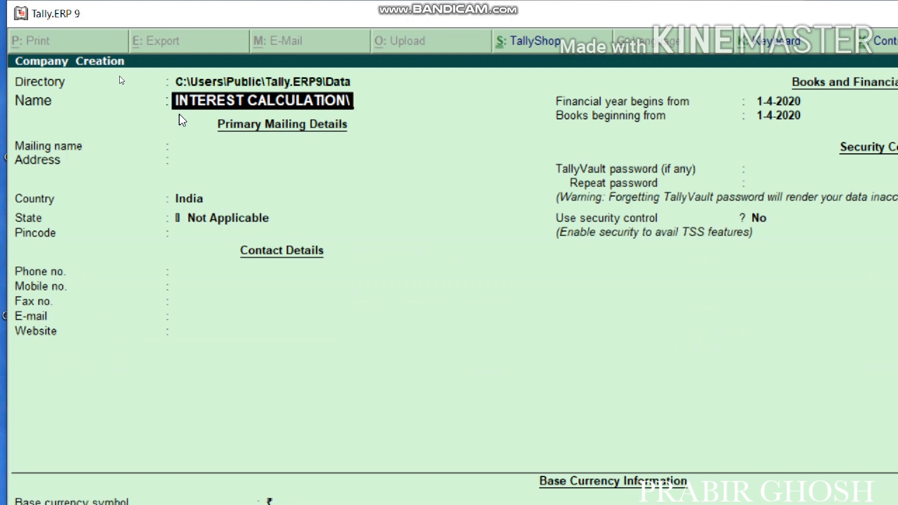
key("BackSpace")
key("Return")
key("Return")
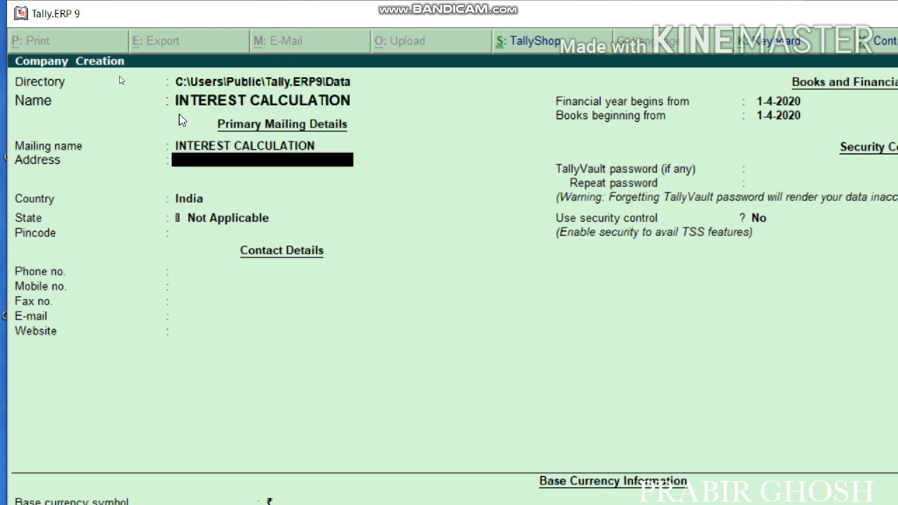
Step: Enter the company's address and postal pincode, with West Bengal as the state
type("MALDA")
key("Return")
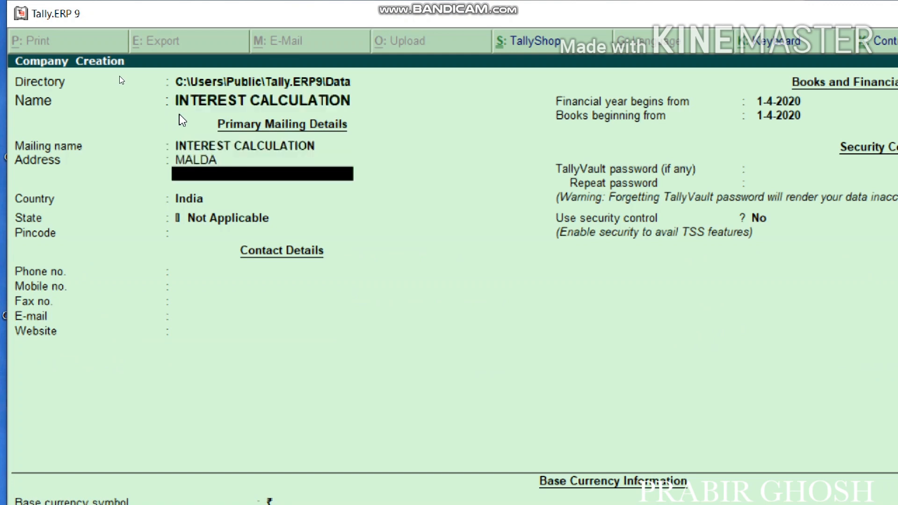
key("Return")
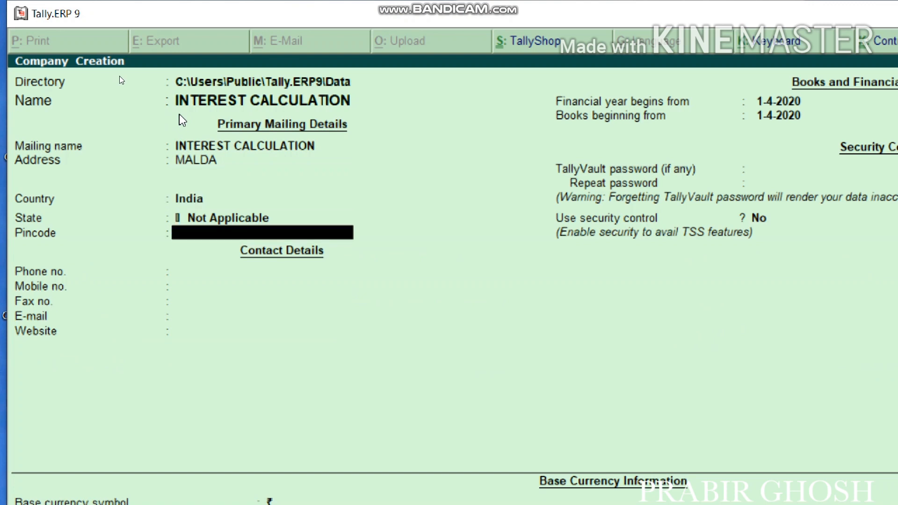
key("BackSpace")
type("W")
key("Return")
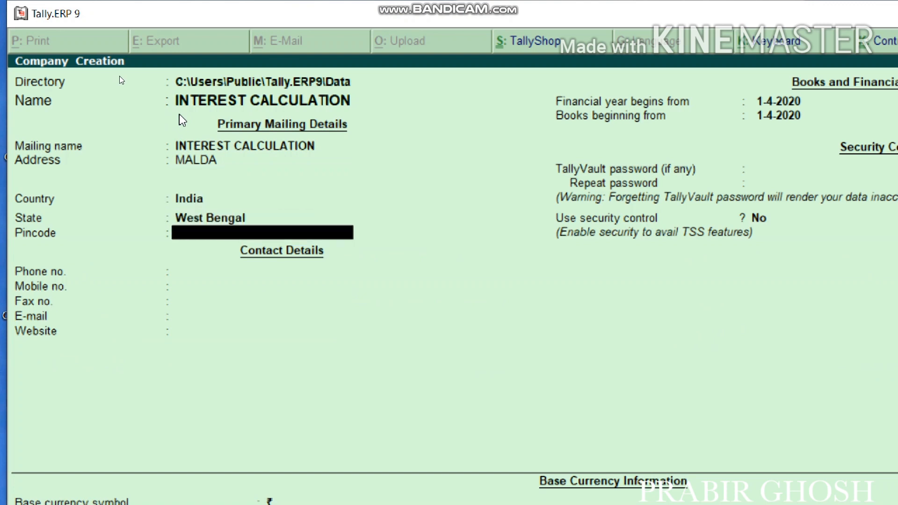
type("732101")
key("Return")
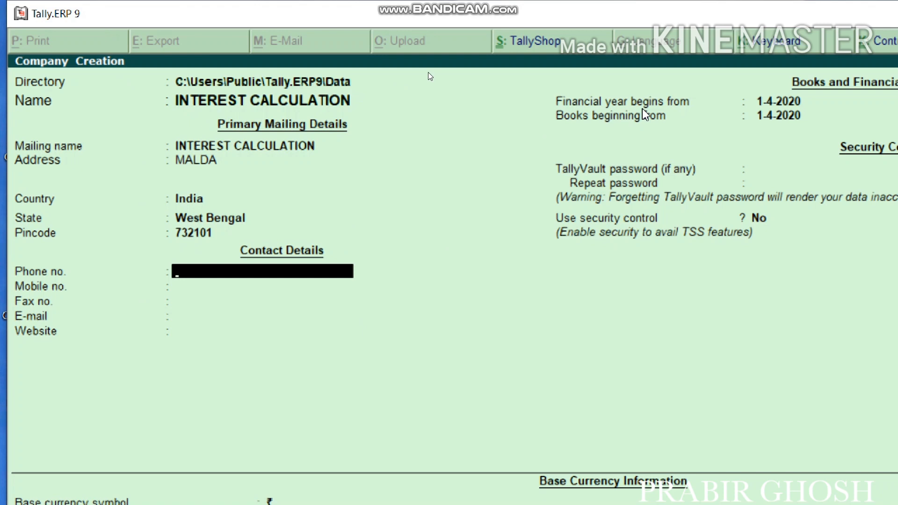
Step: Leave the contact details blank, accept the remaining defaults and save the new company
key("Return")
key("Return")
key("Return")
key("Return")
key("Return")
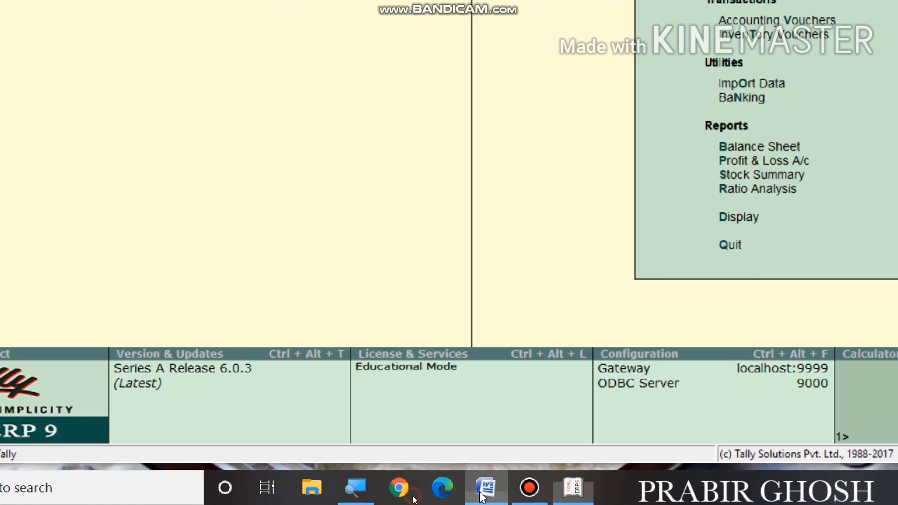
Step: Check the Step-1 instructions in the Word document, and open the company's Accounting Features in Tally.ERP 9
left_click(485, 489)
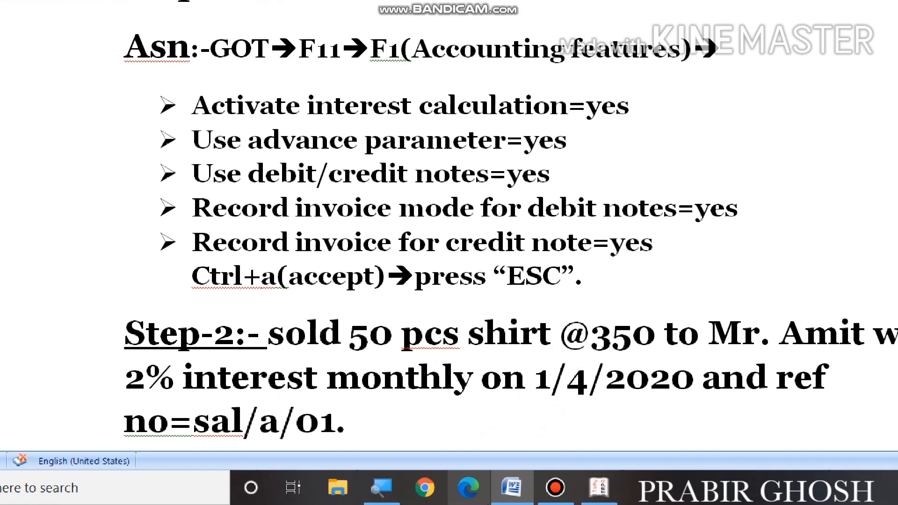
left_click(603, 488)
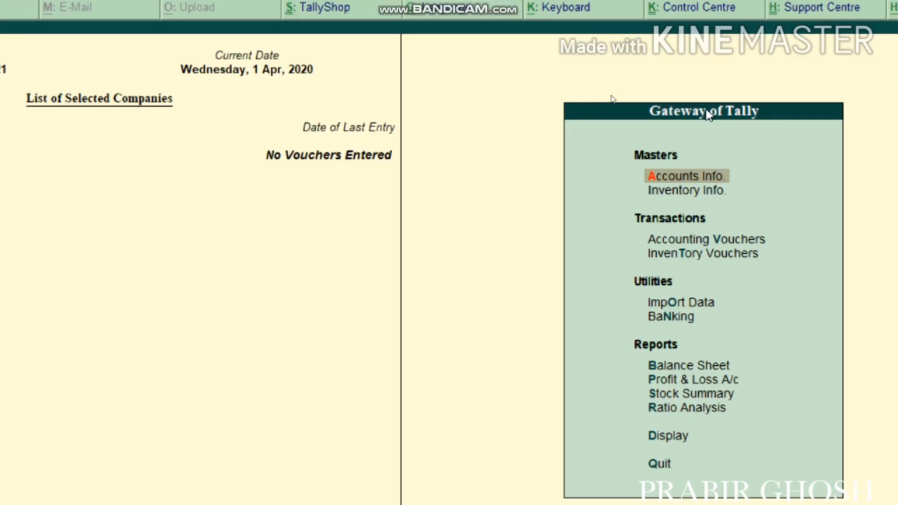
key("F11")
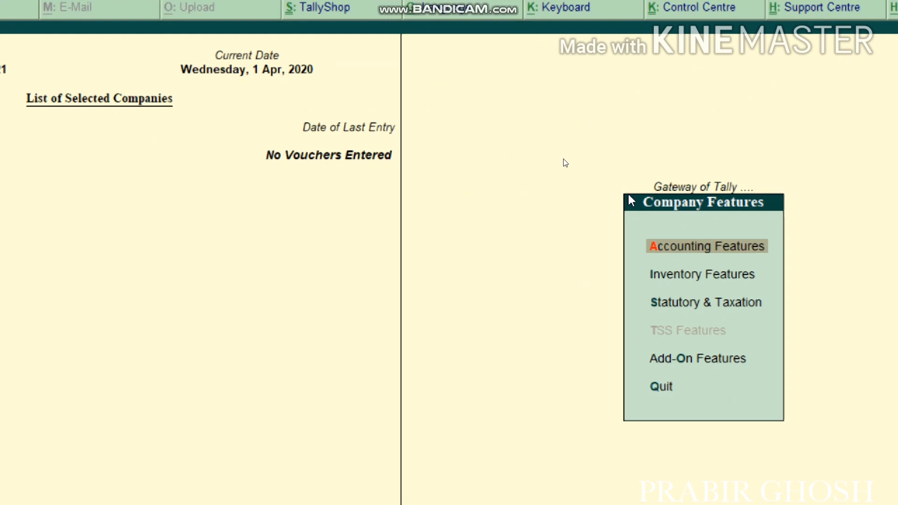
left_click(661, 253)
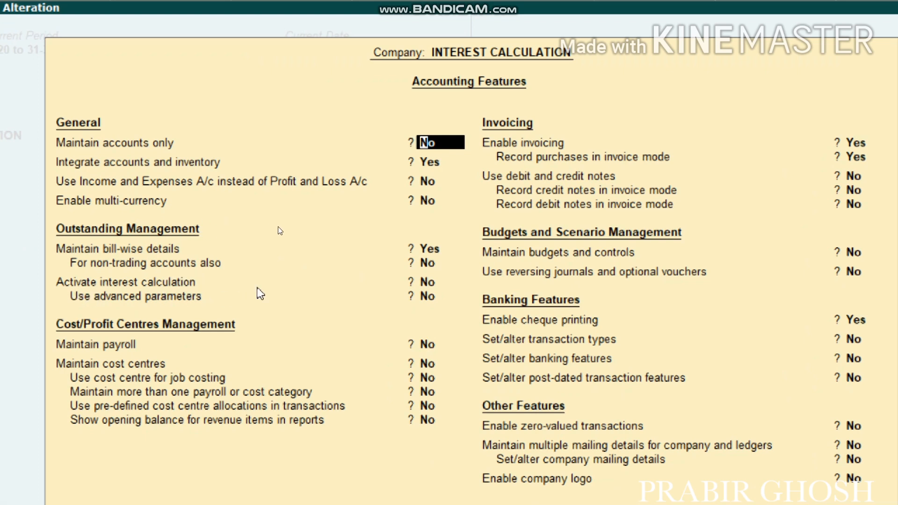
Step: Set Activate interest calculation and Use advanced parameters to Yes
left_click(426, 283)
key("y")
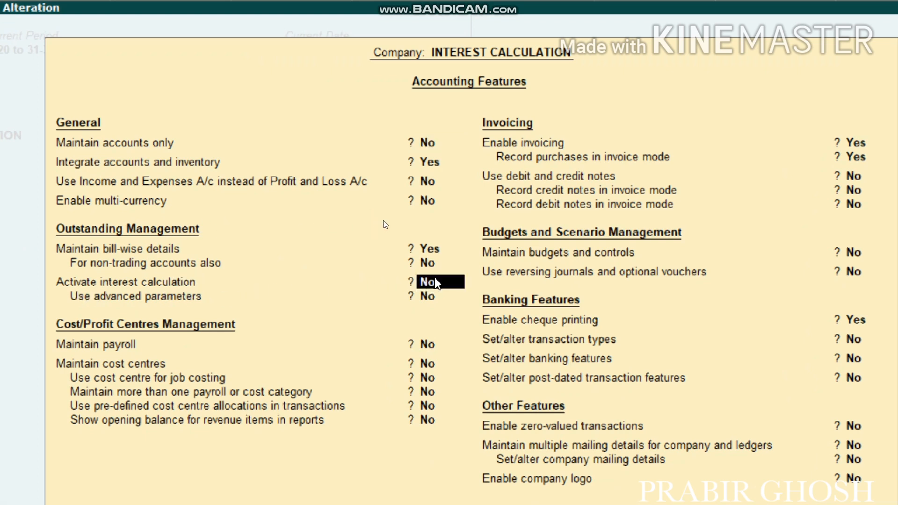
key("Return")
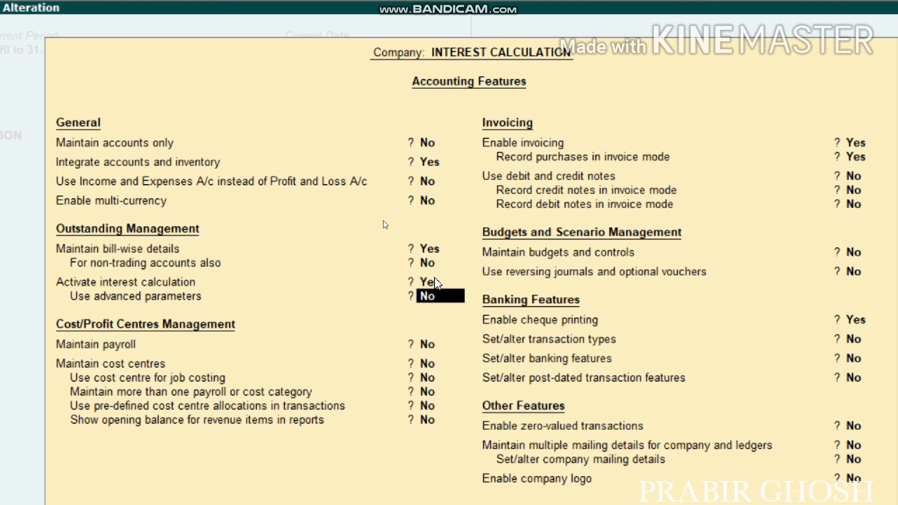
type("y")
key("Return")
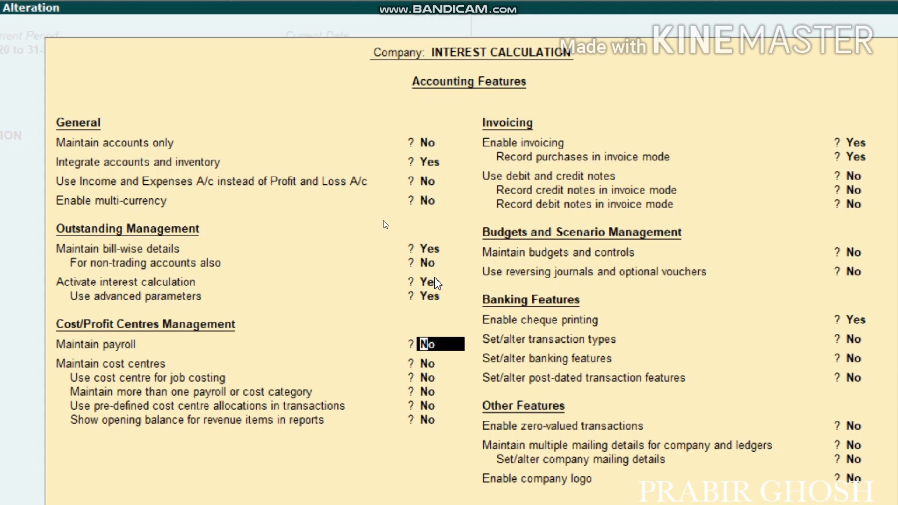
Step: Enable debit and credit notes, set both to be recorded in invoice mode, and save the accounting features
key("Return")
key("Return")
key("Return")
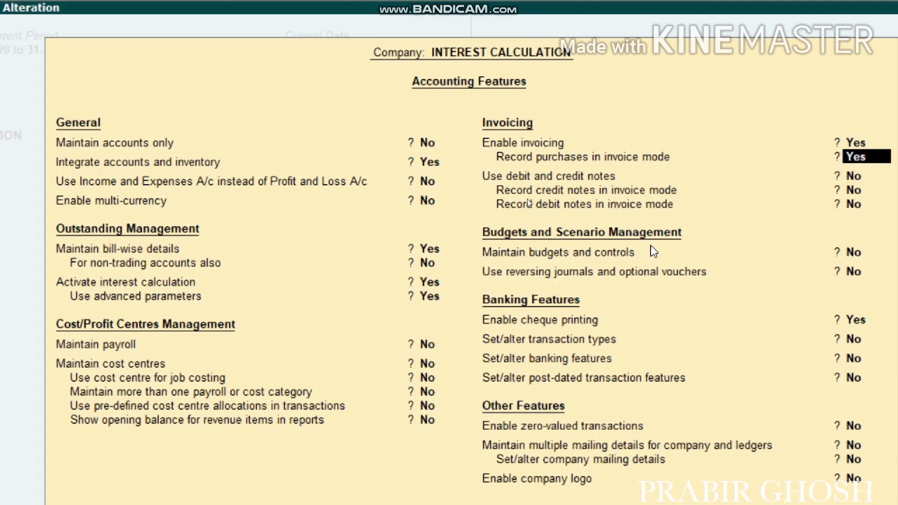
key("Return")
type("y")
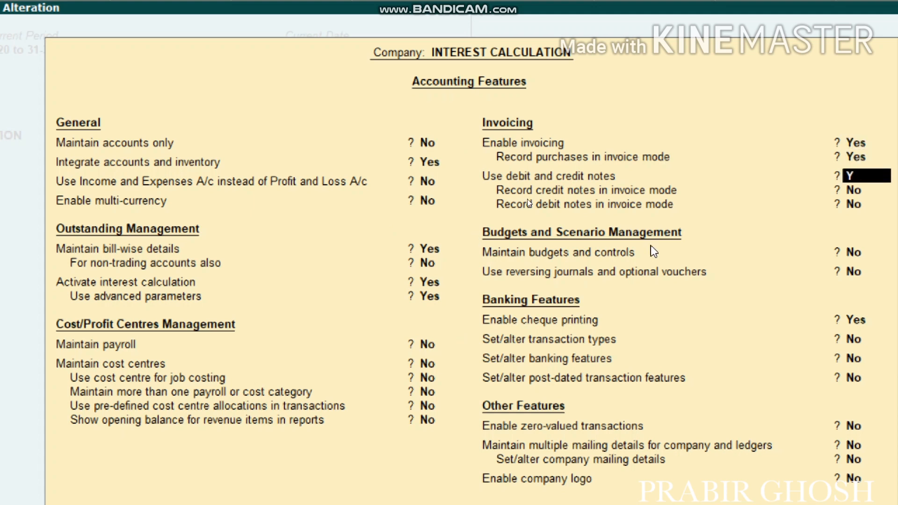
key("Return")
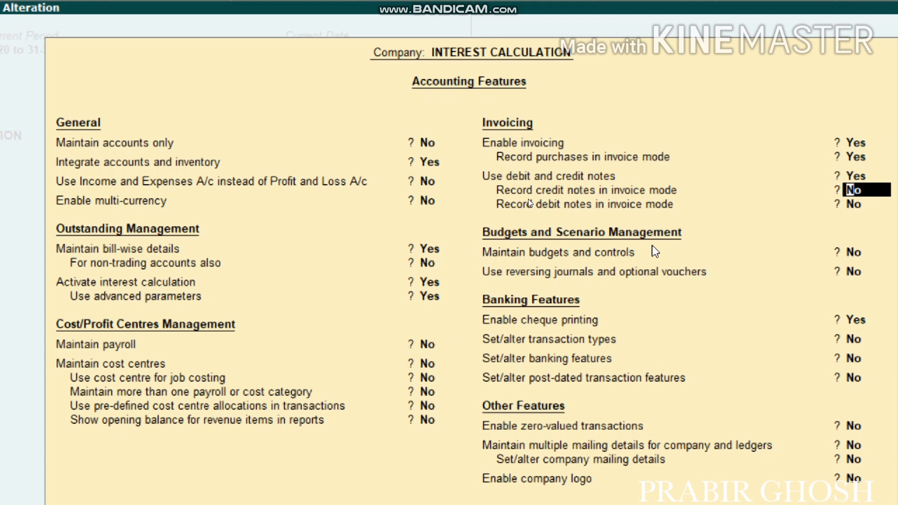
type("y")
key("Return")
type("y")
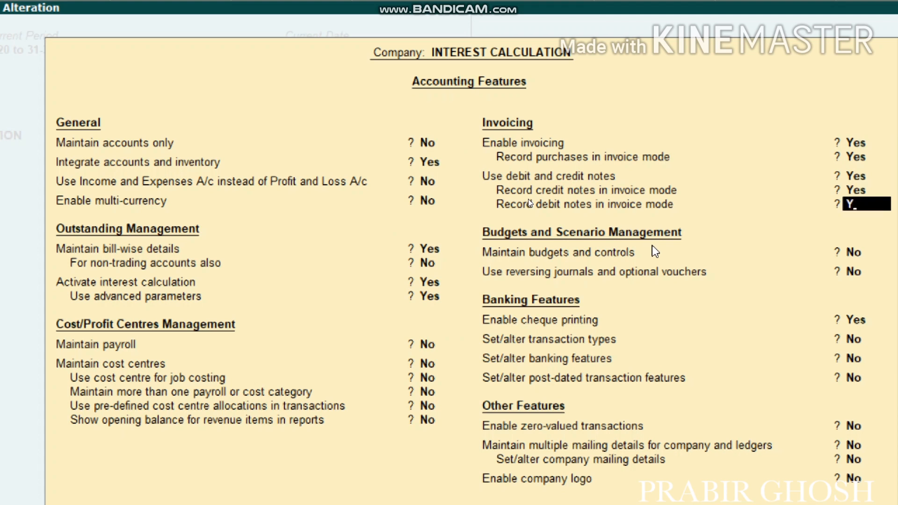
key("Return")
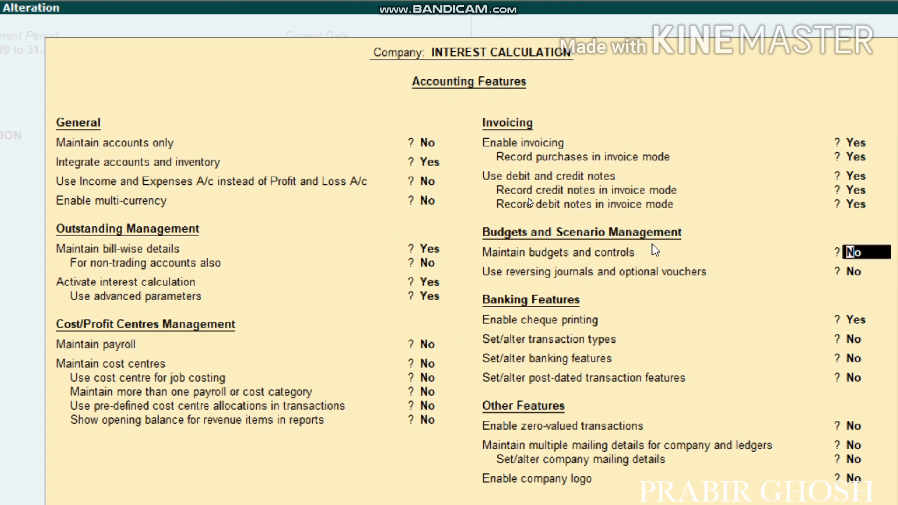
key("ctrl+a")
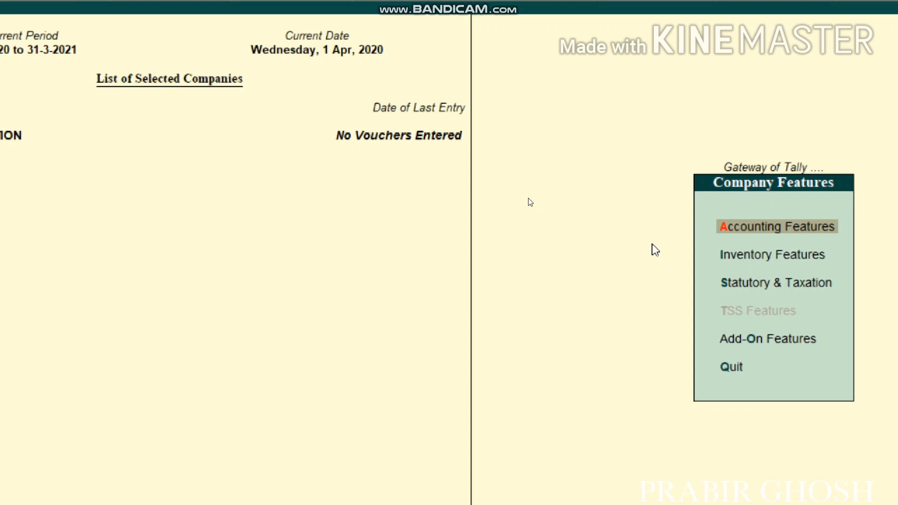
key("Escape")
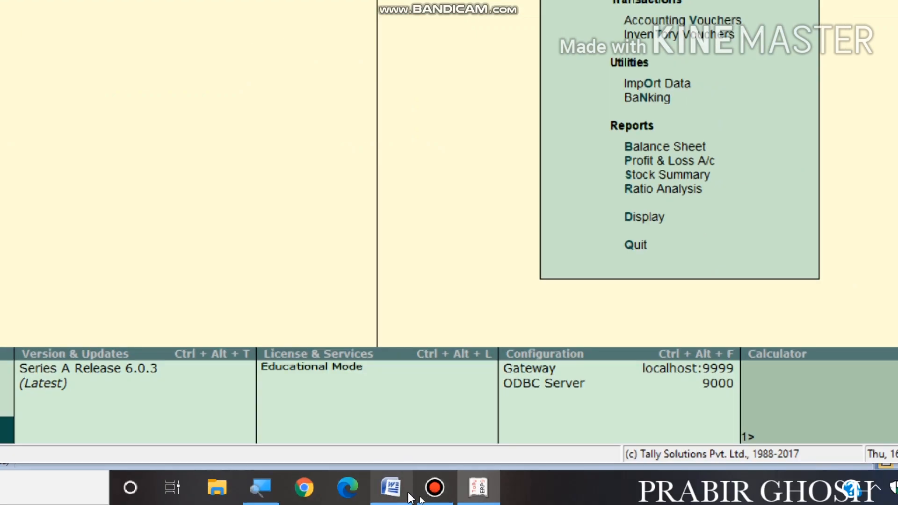
Step: Check the Step-2 instructions in the Word document, and start a sales voucher in Tally.ERP 9 with reference number SAL/A/01
left_click(391, 487)
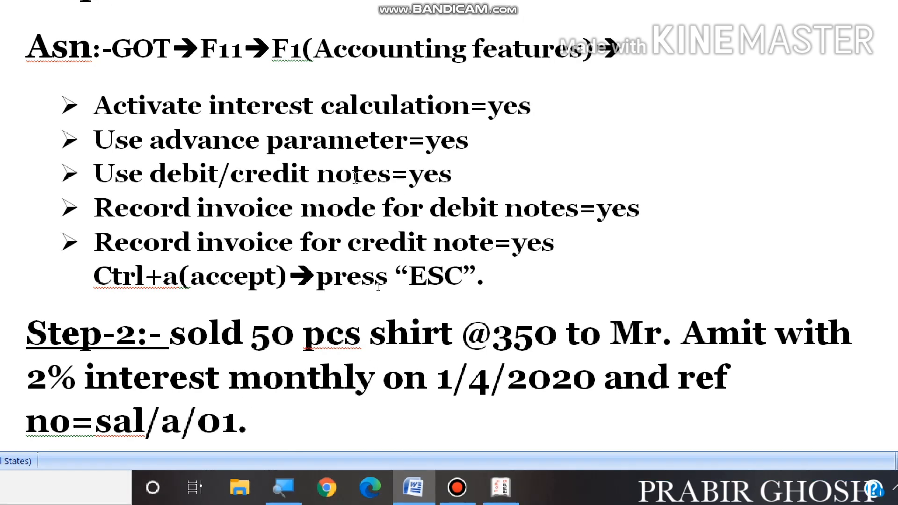
scroll(355, 178, "down", 5)
scroll(355, 178, "down", 3)
scroll(356, 179, "up", 2)
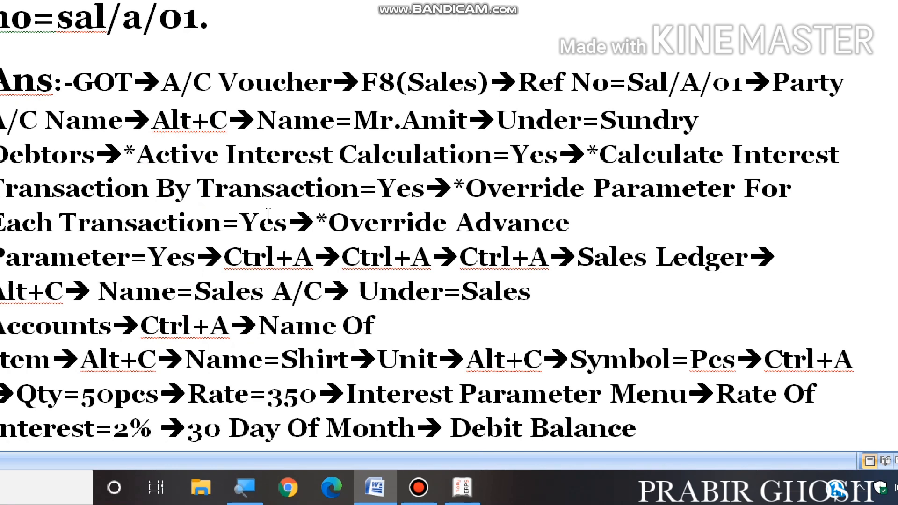
left_click(472, 494)
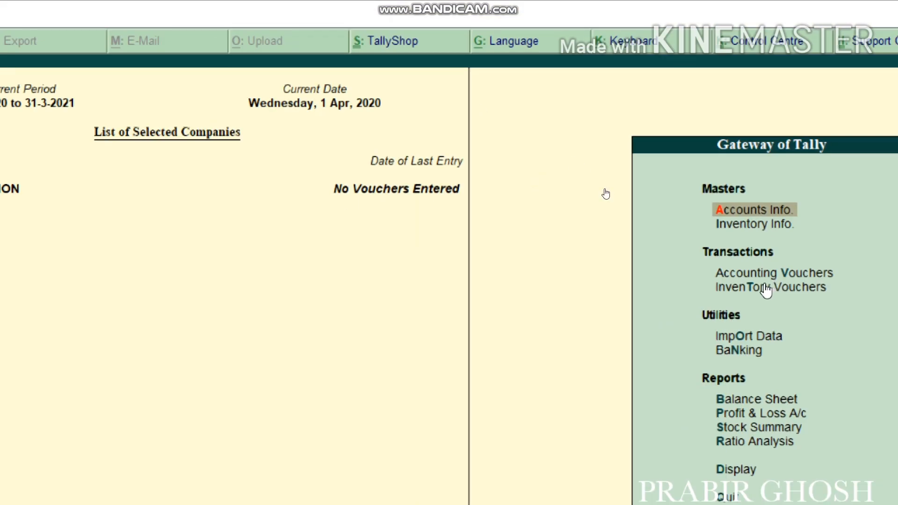
left_click(717, 295)
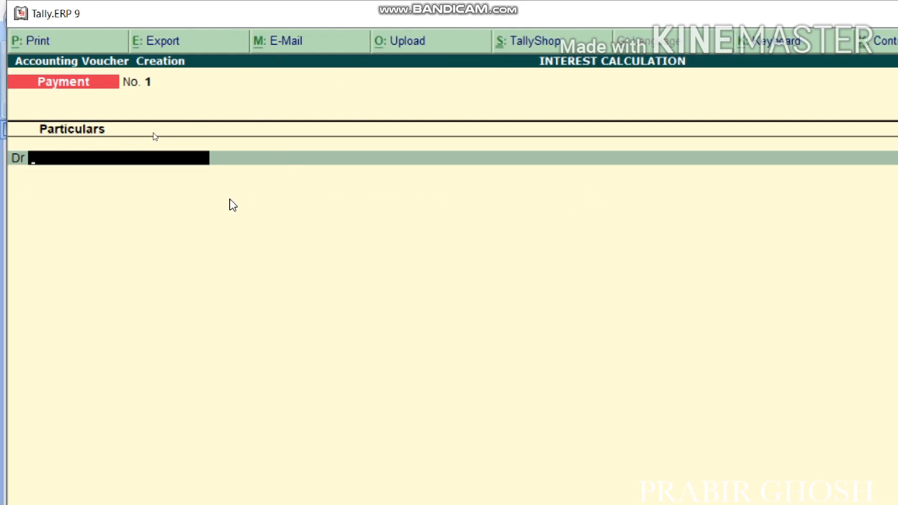
key("F8")
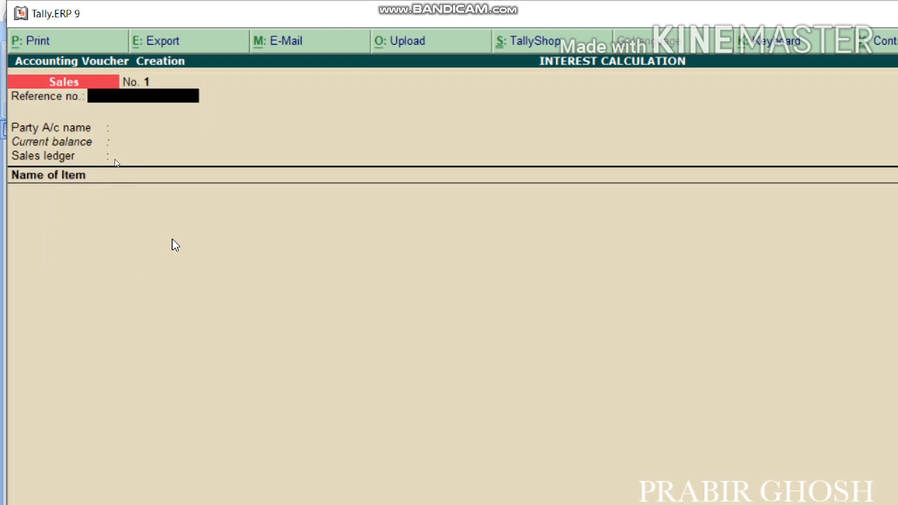
type("SAL/A/01")
key("Return")
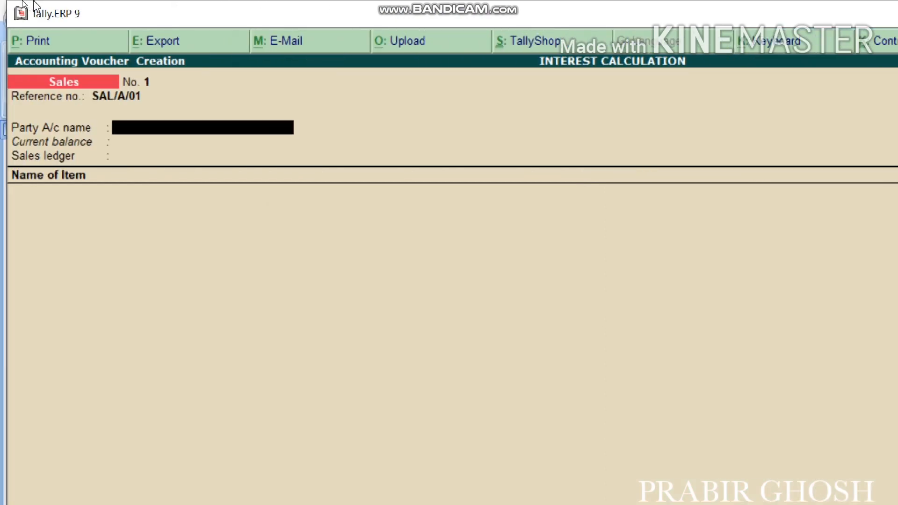
Step: Create a new party ledger with the customer's name and place it under Sundry Debtors
key("alt+c")
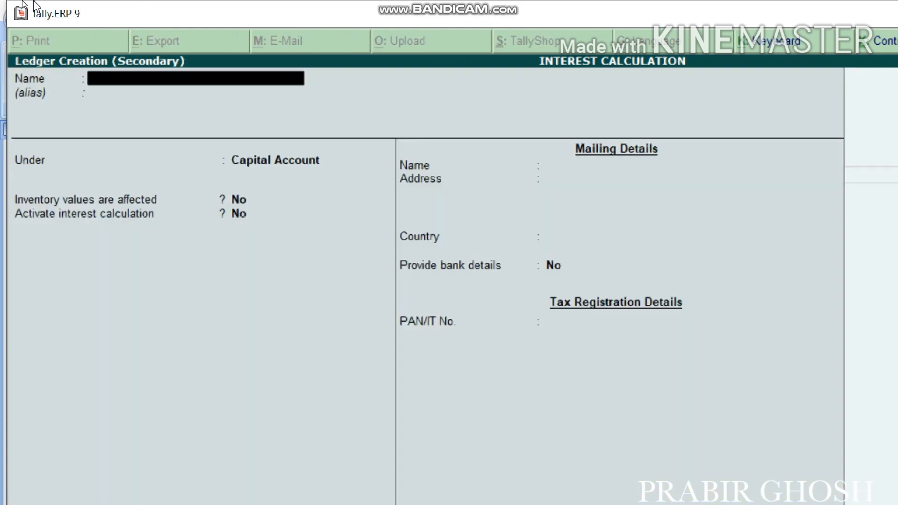
type("MR. AMIT")
key("Return")
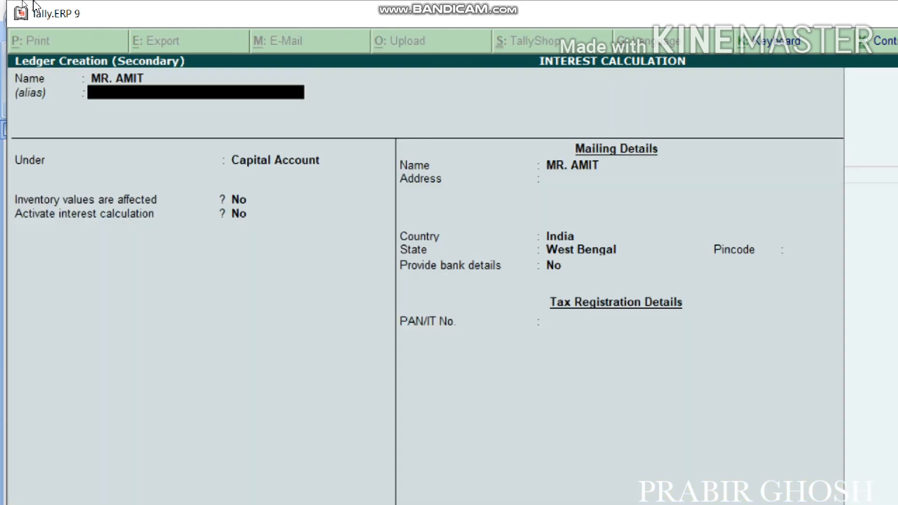
key("Return")
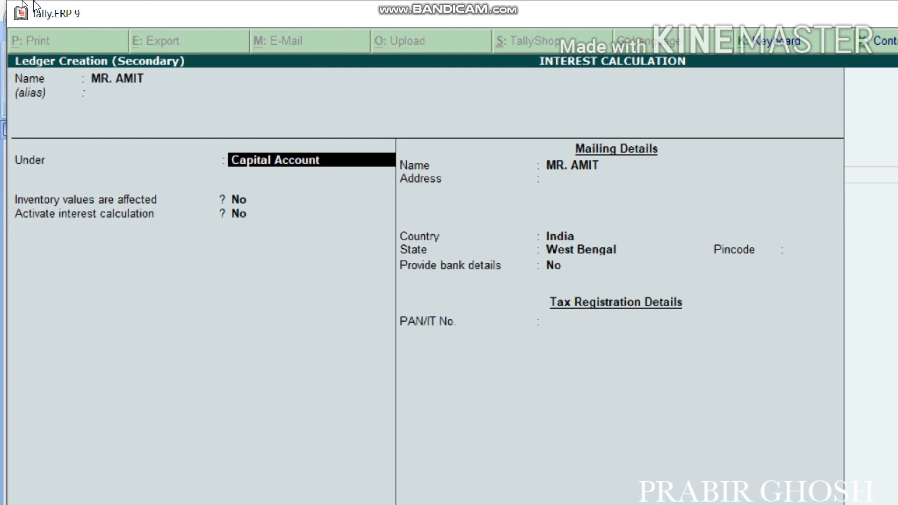
type("SU")
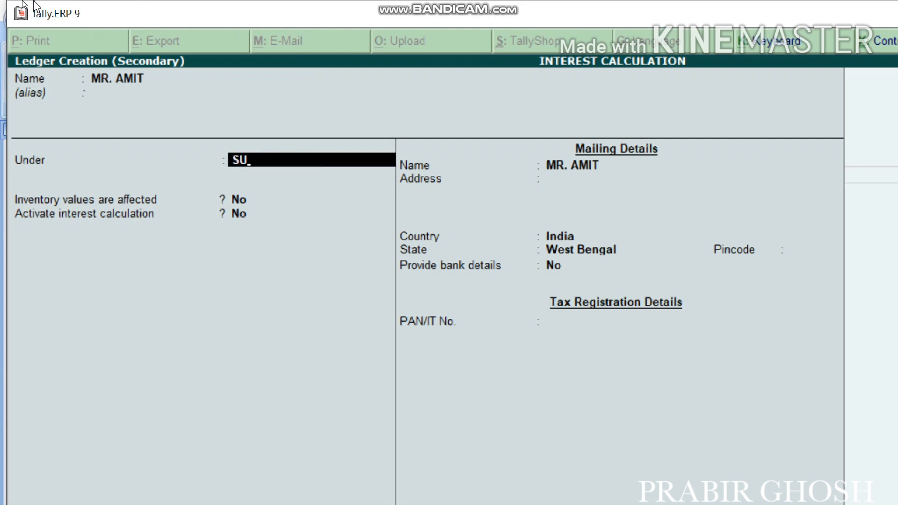
type("N")
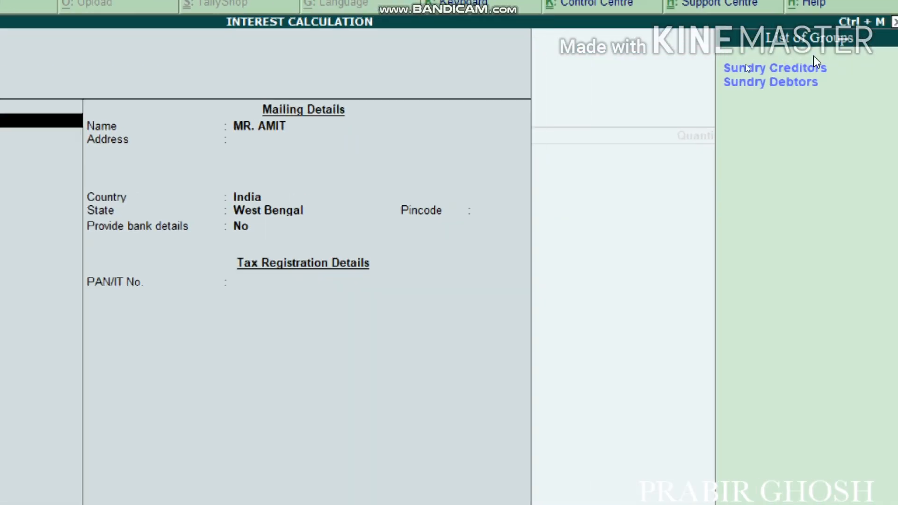
left_click(765, 84)
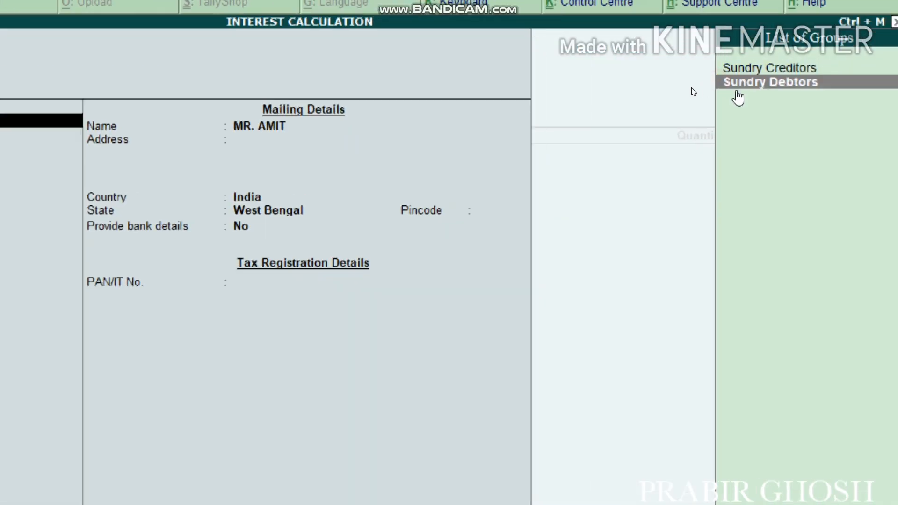
key("Return")
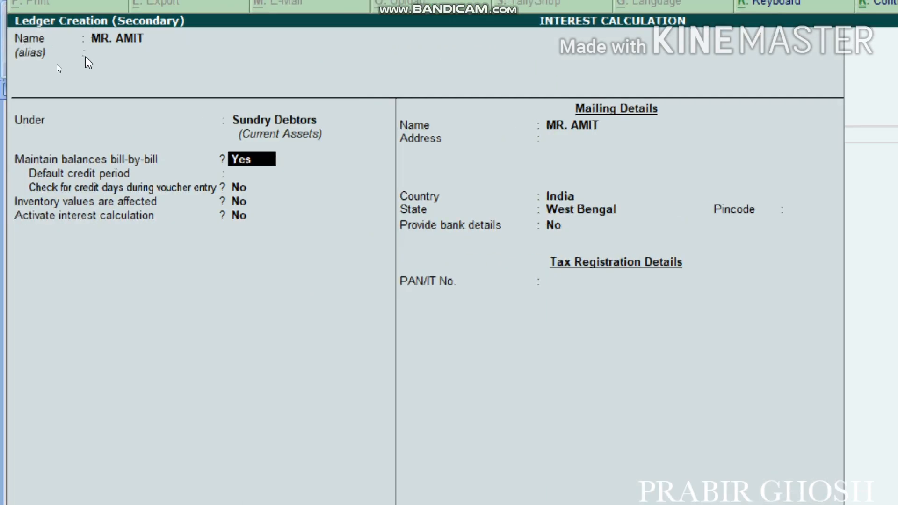
Step: Keep the customer ledger's bill-by-bill and inventory defaults, and set Activate interest calculation to Yes
key("Return")
key("Return")
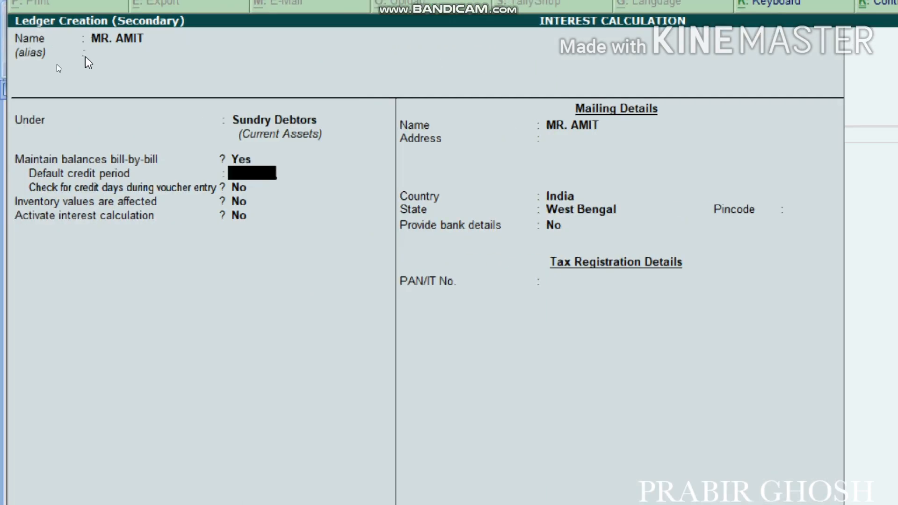
key("Return")
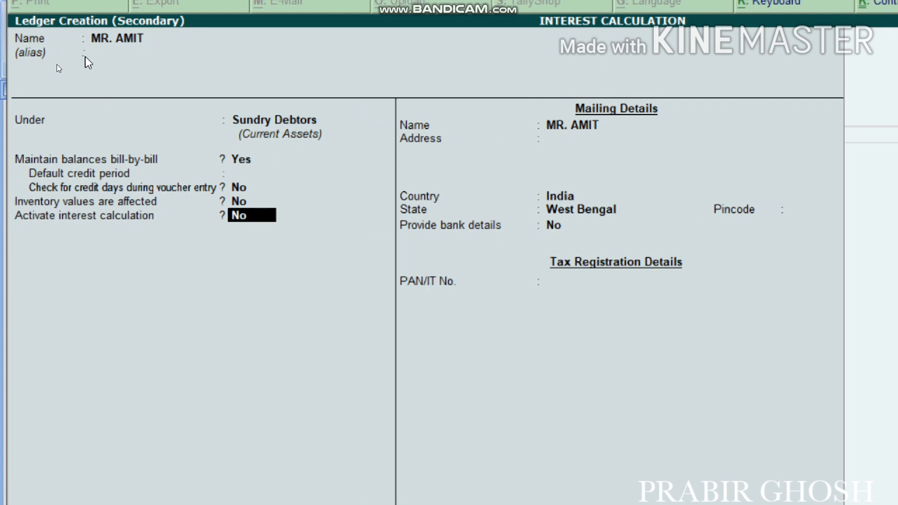
type("y")
key("Return")
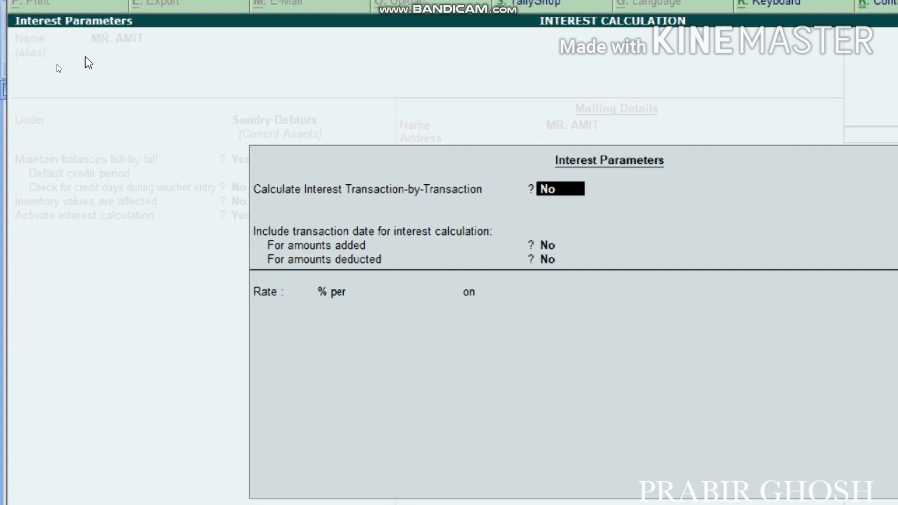
Step: Set transaction-by-transaction interest, override parameters and override advanced parameters to Yes, save the customer ledger and return to the sales voucher
key("y")
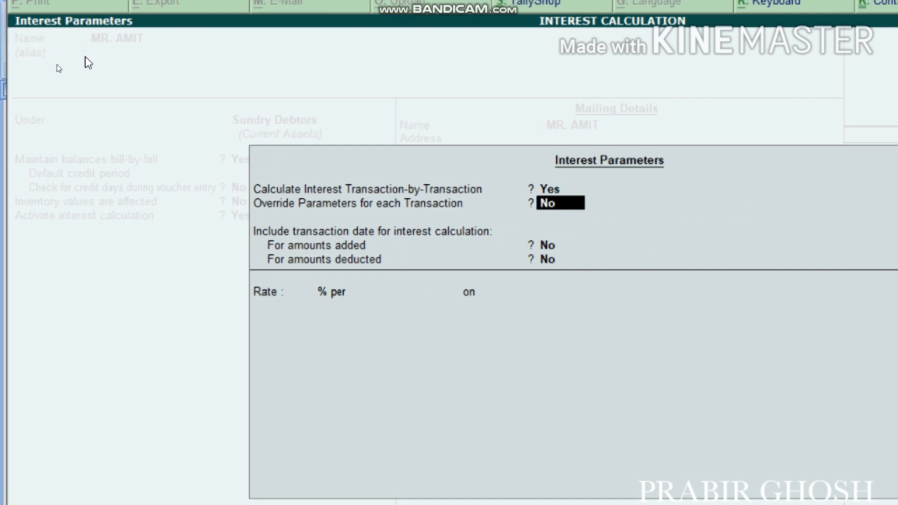
key("y")
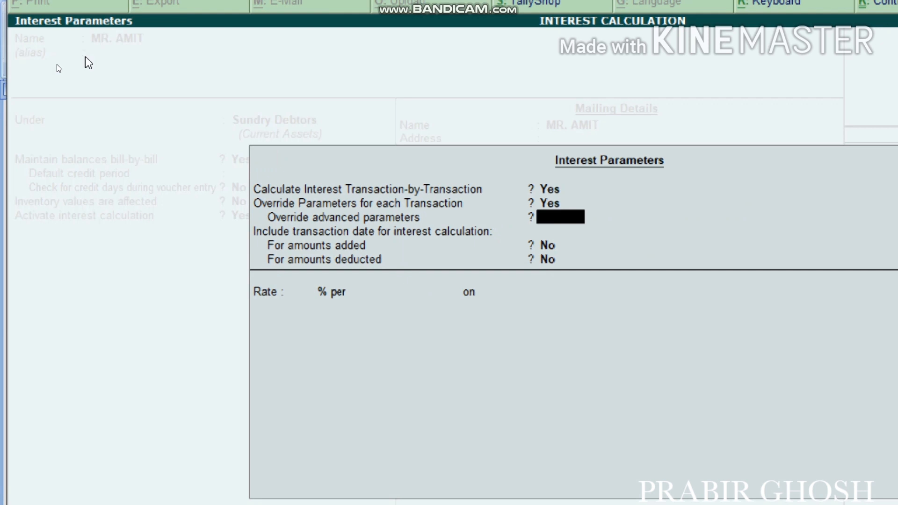
key("y")
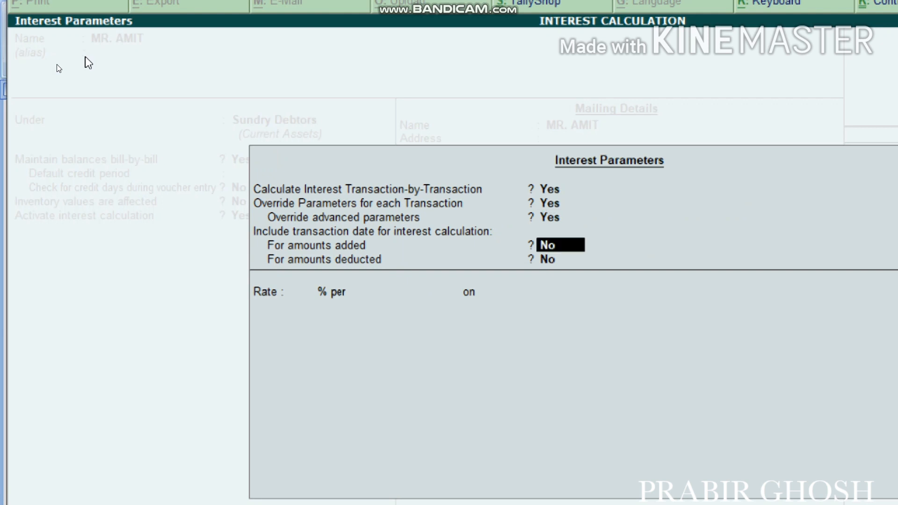
key("ctrl+a")
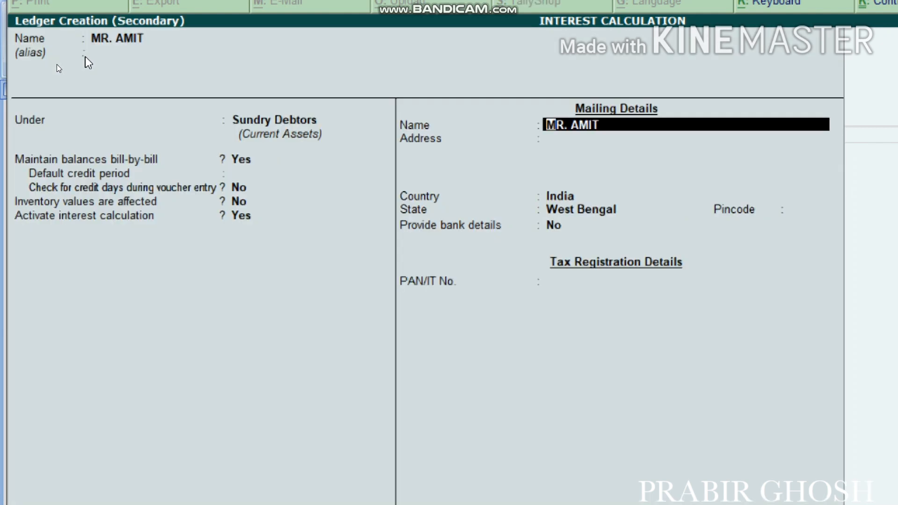
key("ctrl+a")
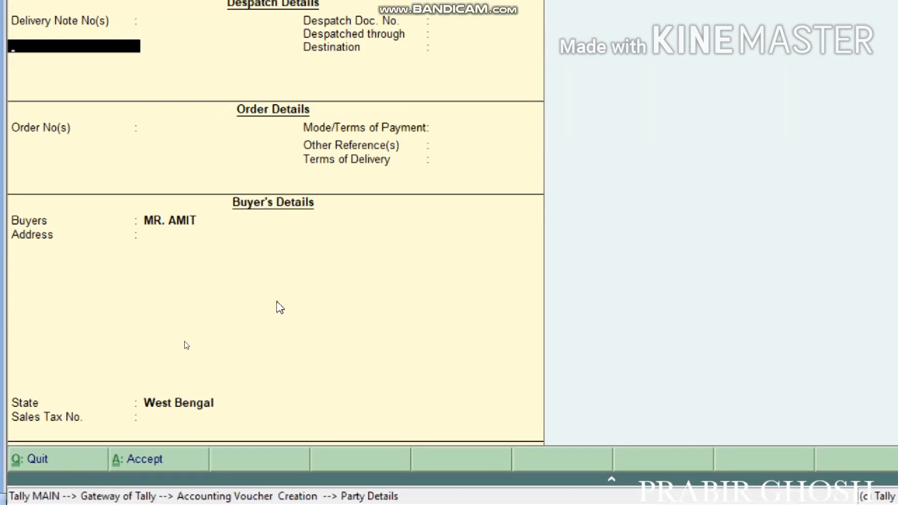
key("ctrl+a")
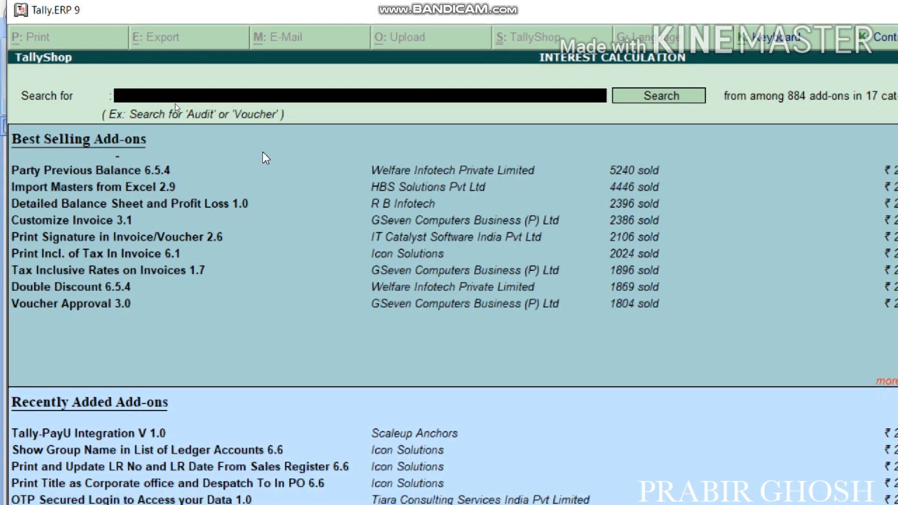
key("Escape")
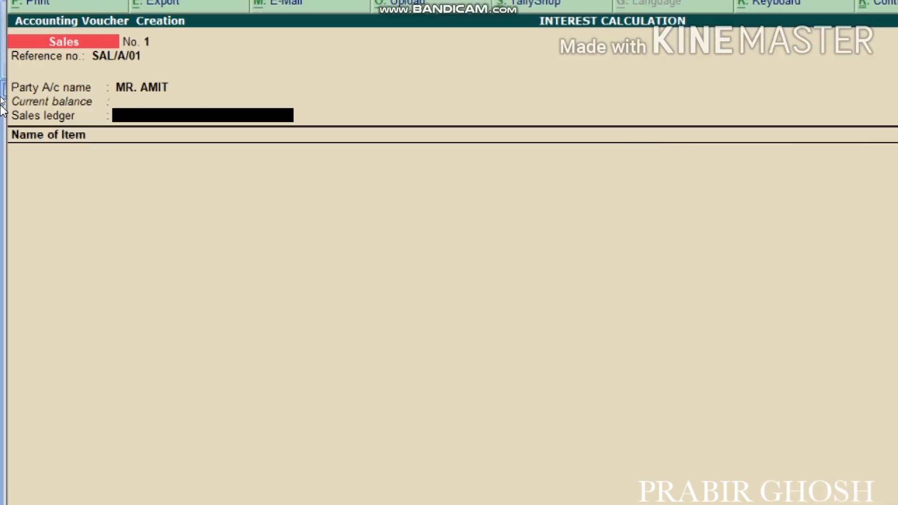
Step: Create the ledger SALES A/C under Sales Accounts and use it as the voucher's sales ledger
key("alt+c")
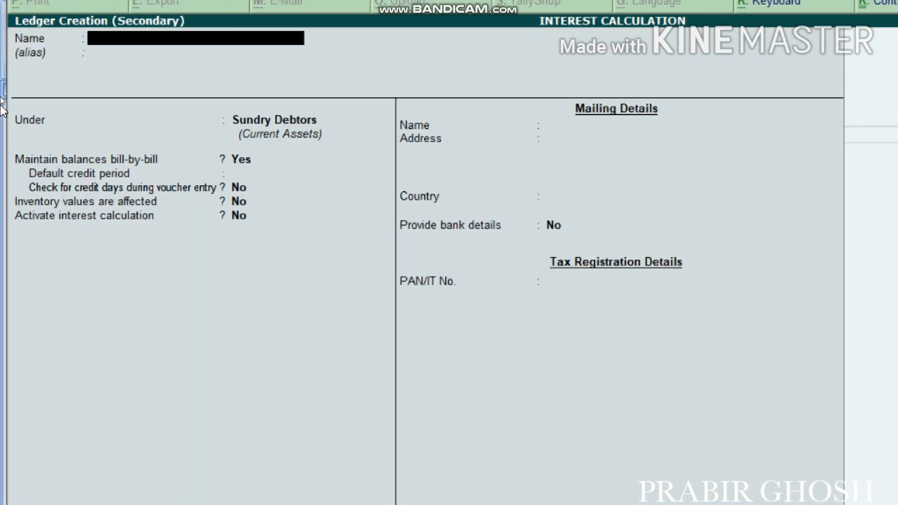
type("SALES A/C")
key("Return")
key("Return")
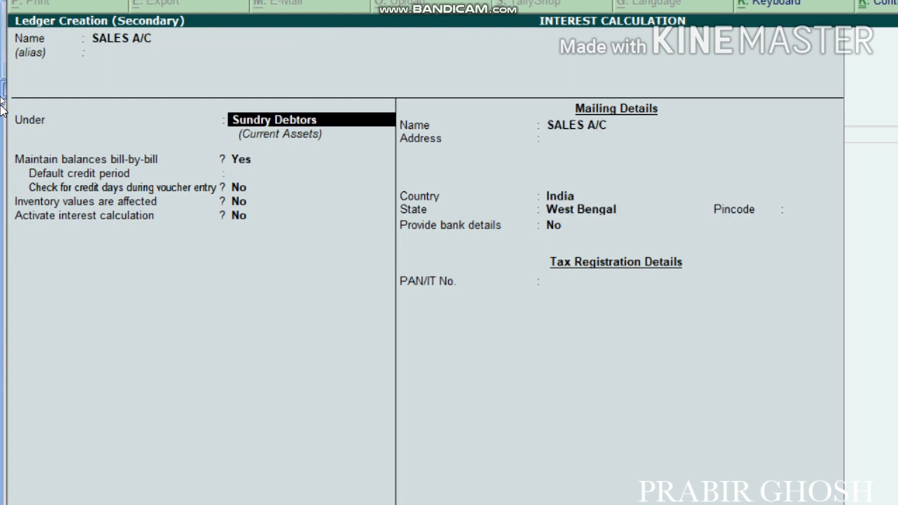
type("SALE")
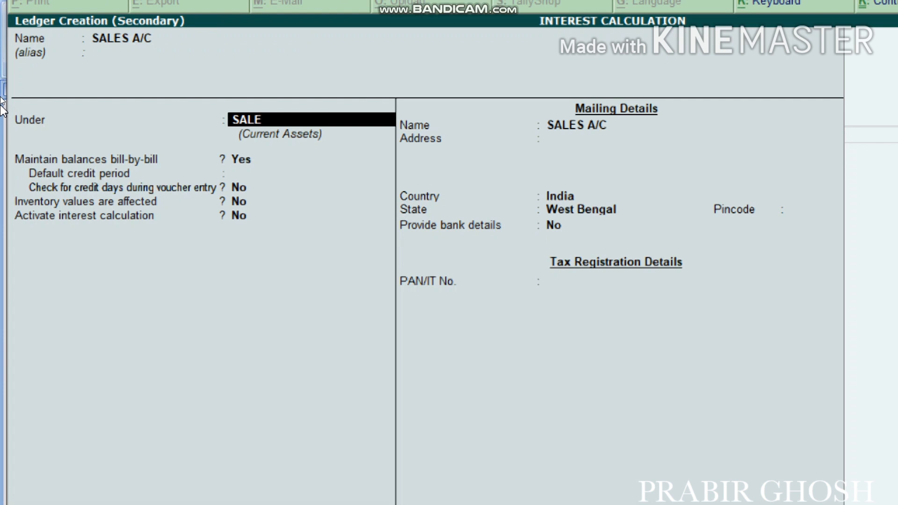
key("Return")
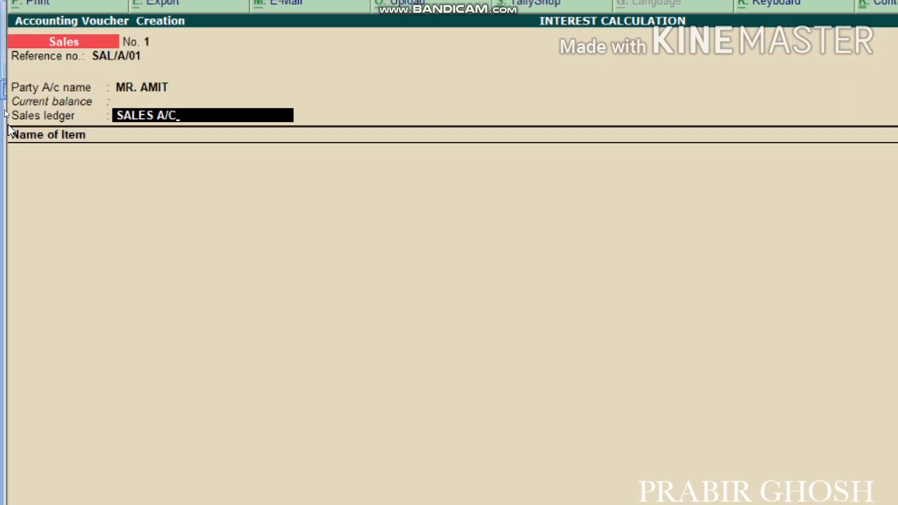
key("Return")
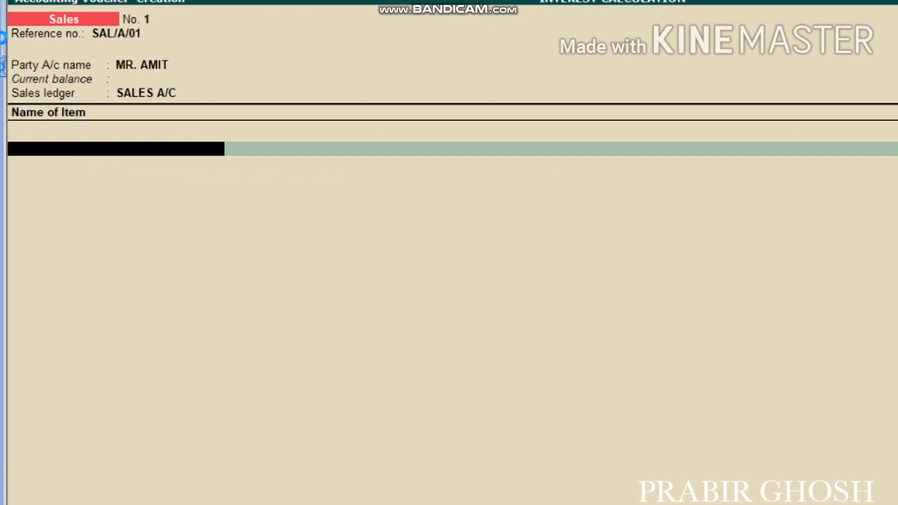
Step: Create the stock item SHIRT under Primary with a new simple unit PCS, and add it to the voucher
key("alt+c")
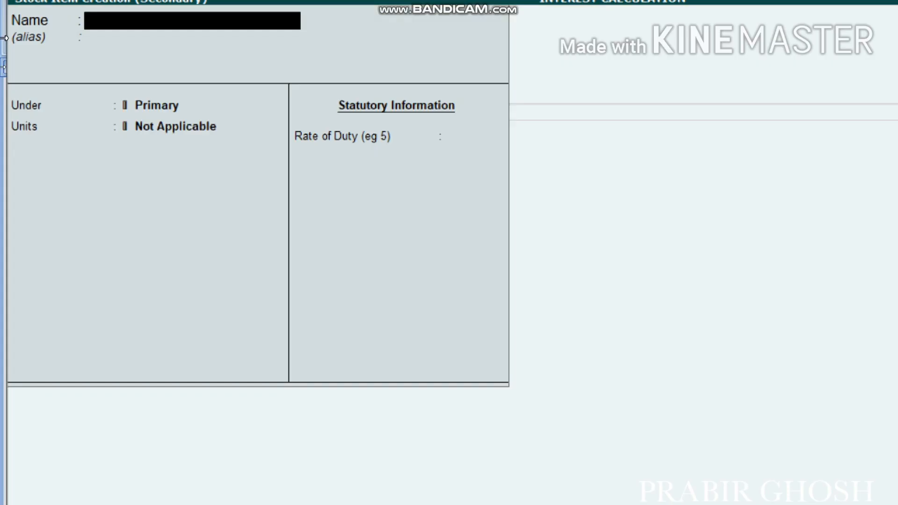
type("SHIRT")
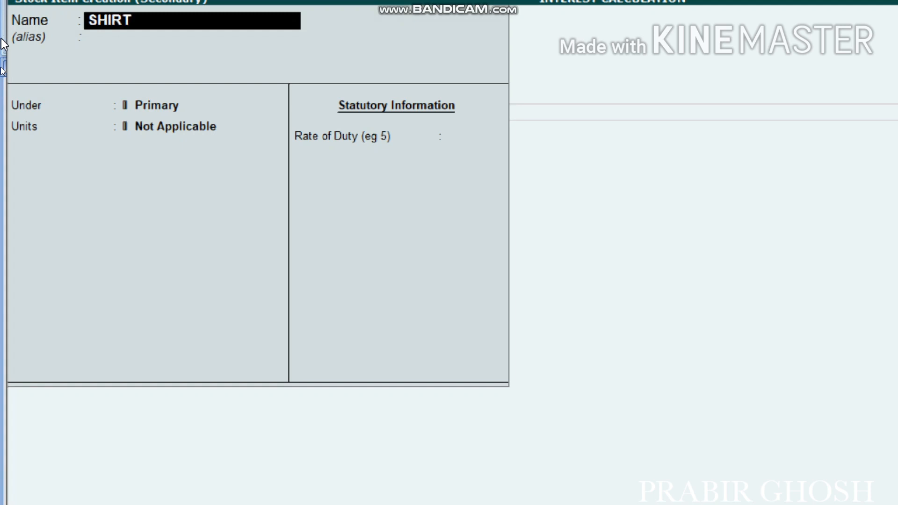
key("Return")
key("Return")
key("Return")
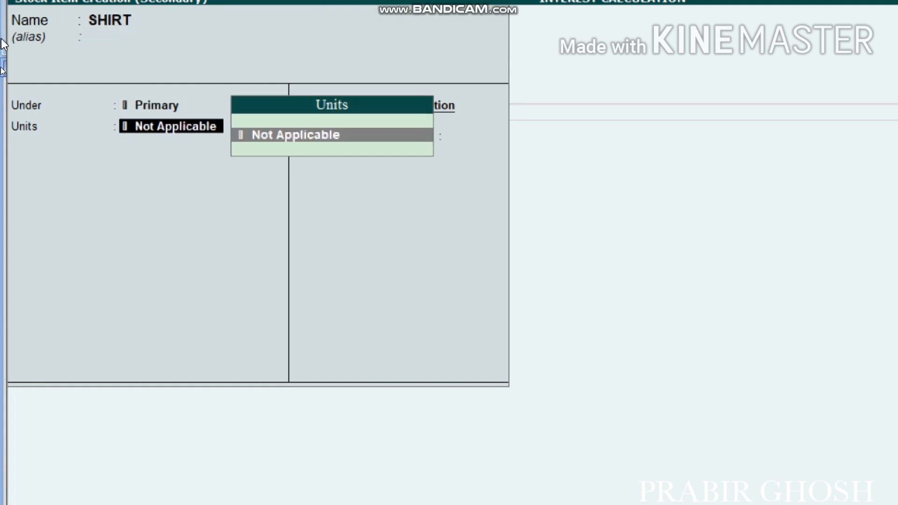
key("alt+c")
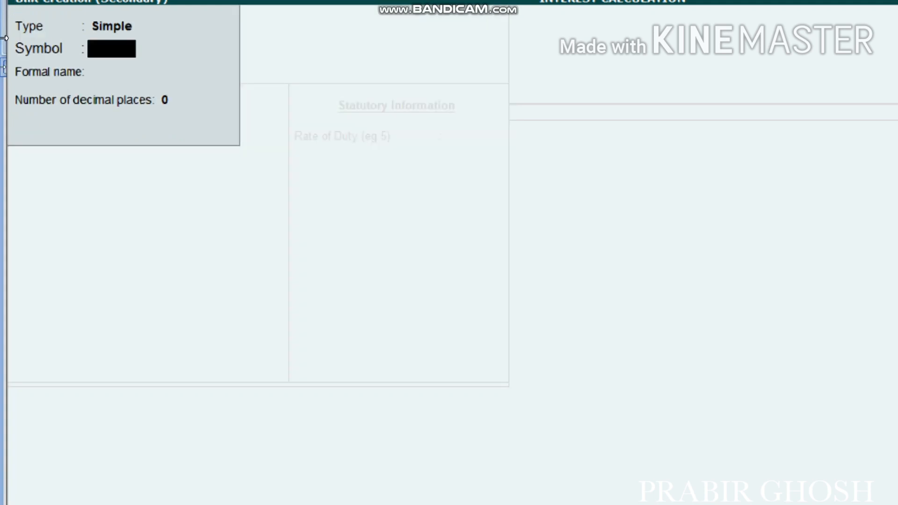
type("PCS")
key("Return")
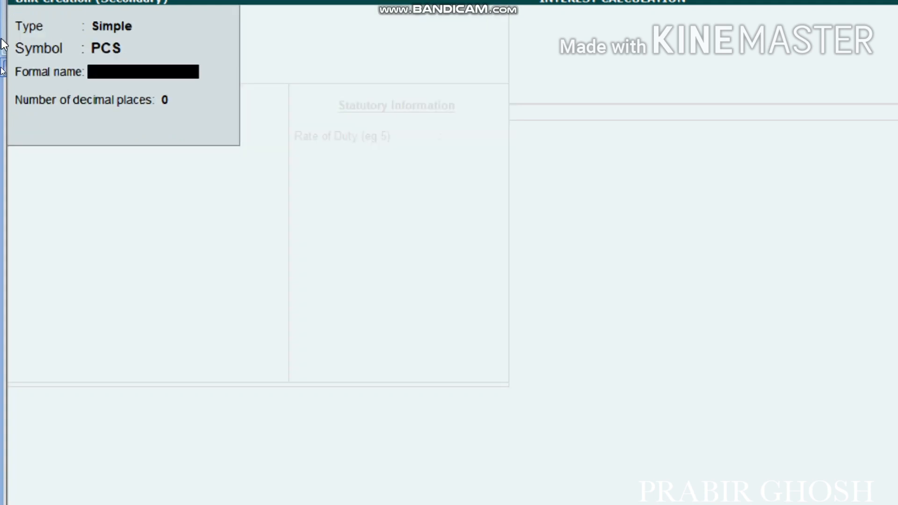
key("ctrl+a")
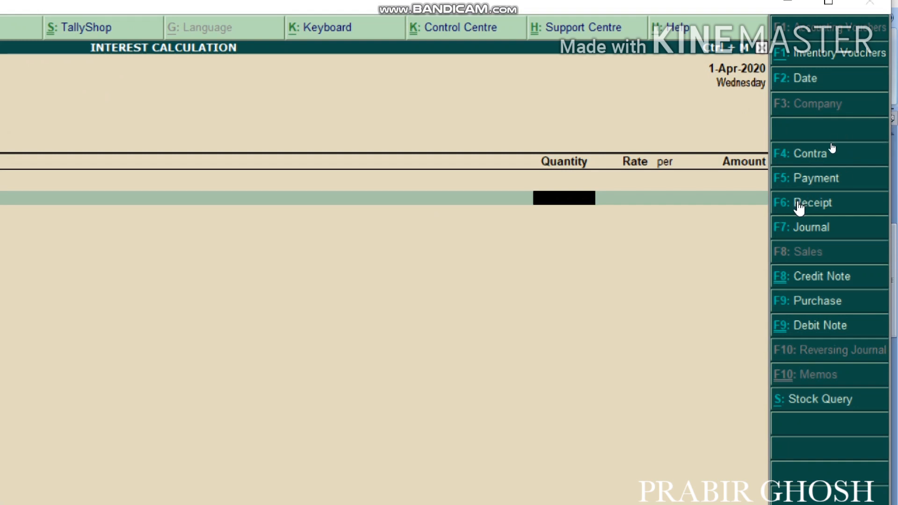
Step: Enter a quantity of 50 PCS for SHIRT in the sales voucher
type("50")
key("Return")
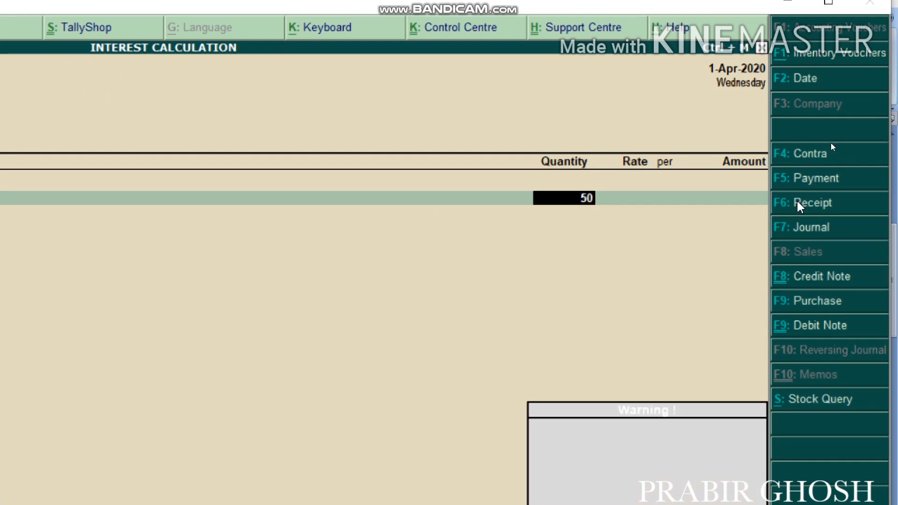
key("Return")
Step: Go back to the SHIRT item and accept its quantity again to review the negative stock warning
key("BackSpace")
key("BackSpace")
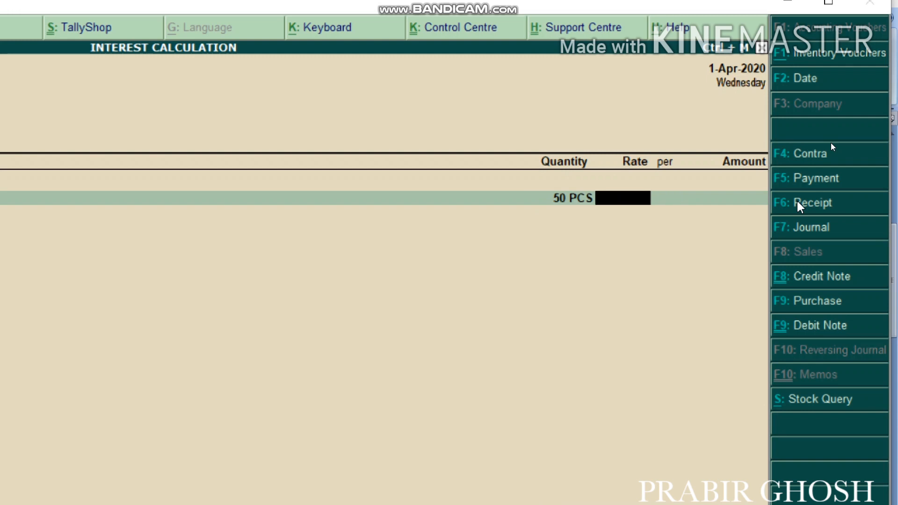
key("Return")
key("BackSpace")
key("BackSpace")
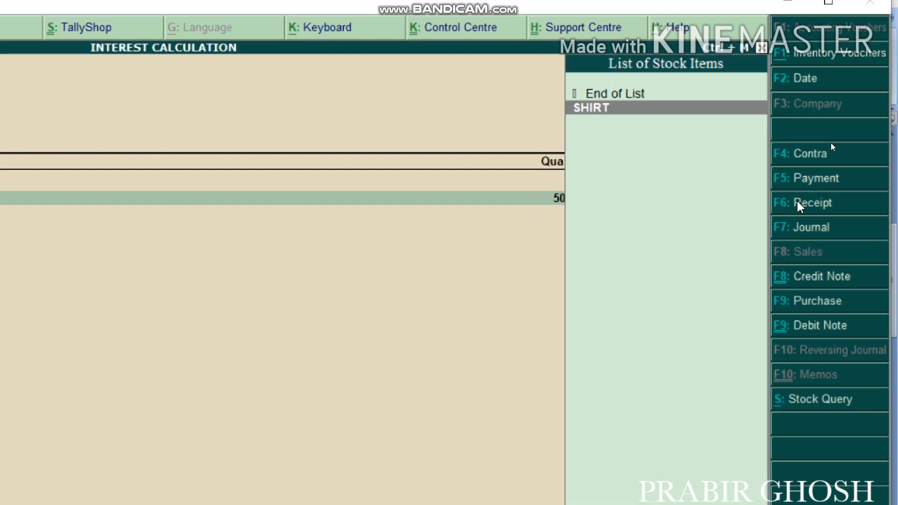
key("Return")
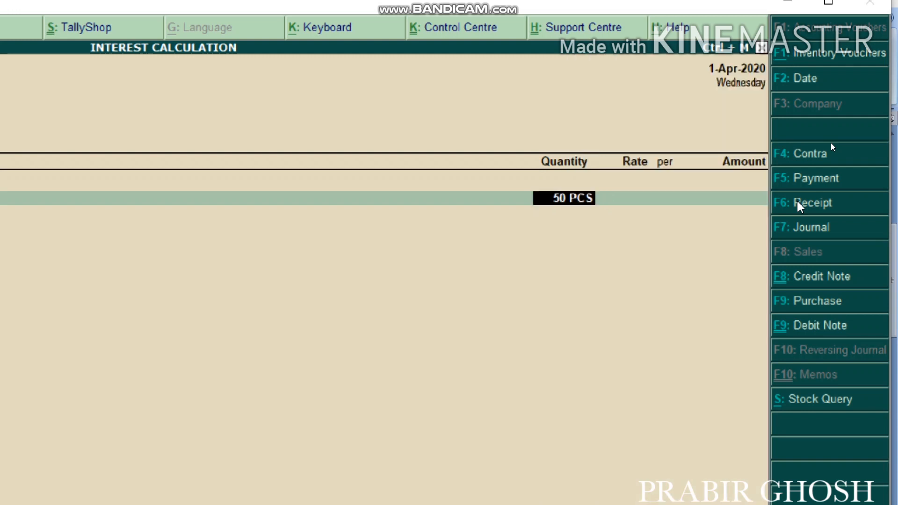
key("BackSpace")
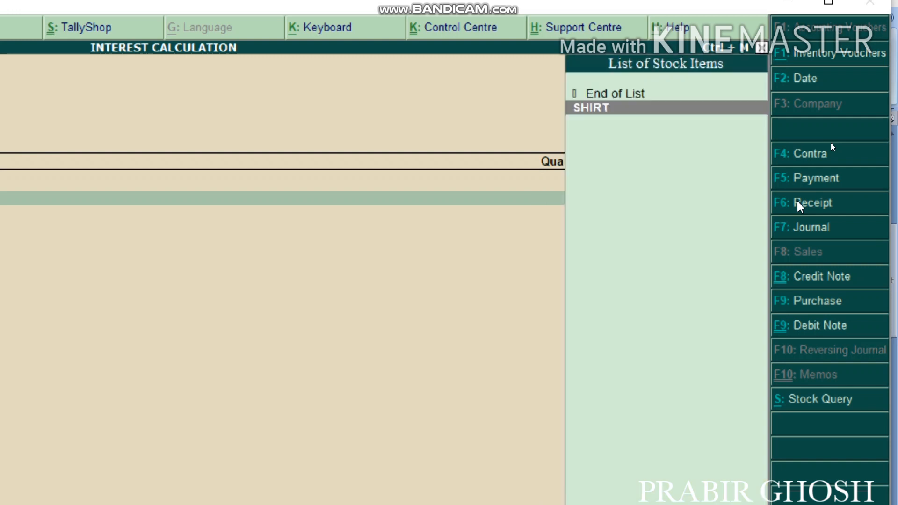
key("Return")
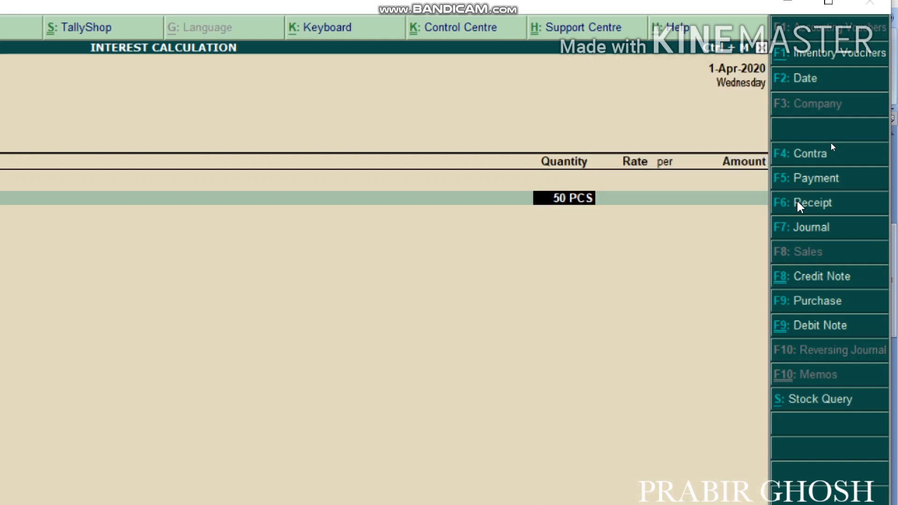
key("Return")
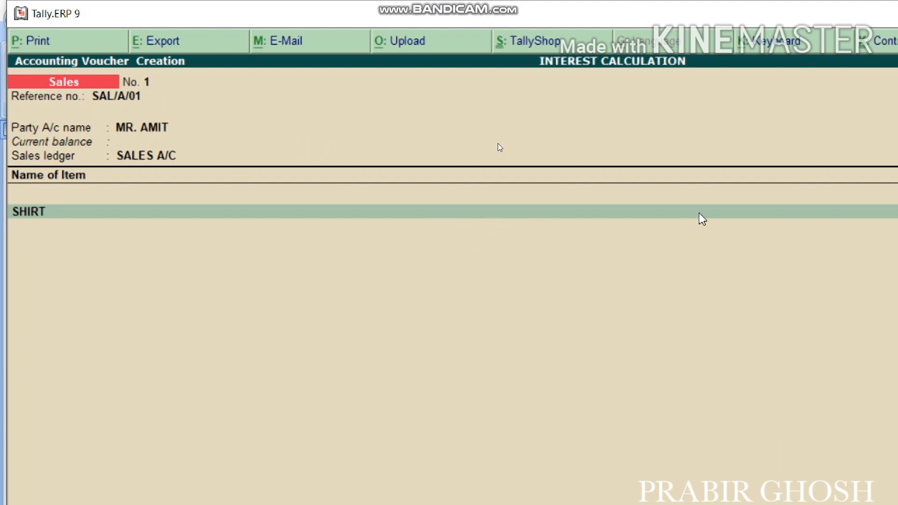
key("Return")
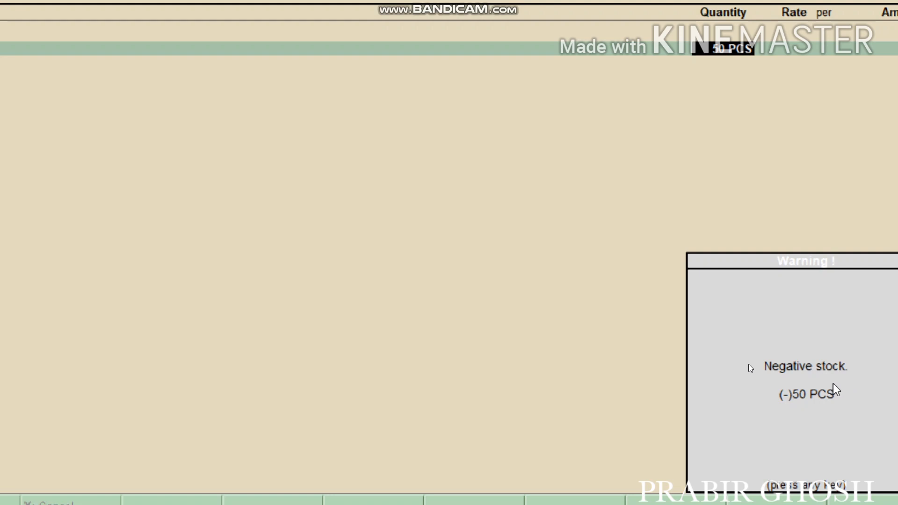
key("Return")
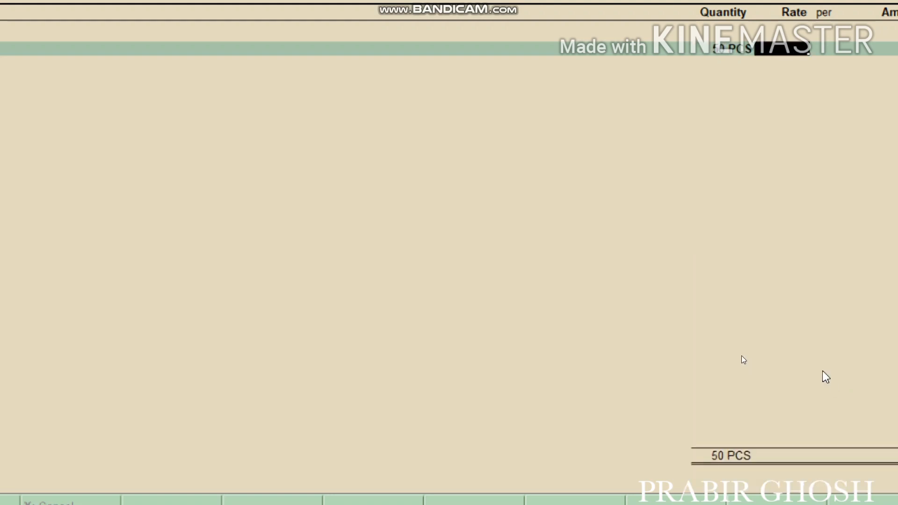
Step: Set the SHIRT rate to 350 per PCS, accept the amount and end the item list
type("350")
key("Return")
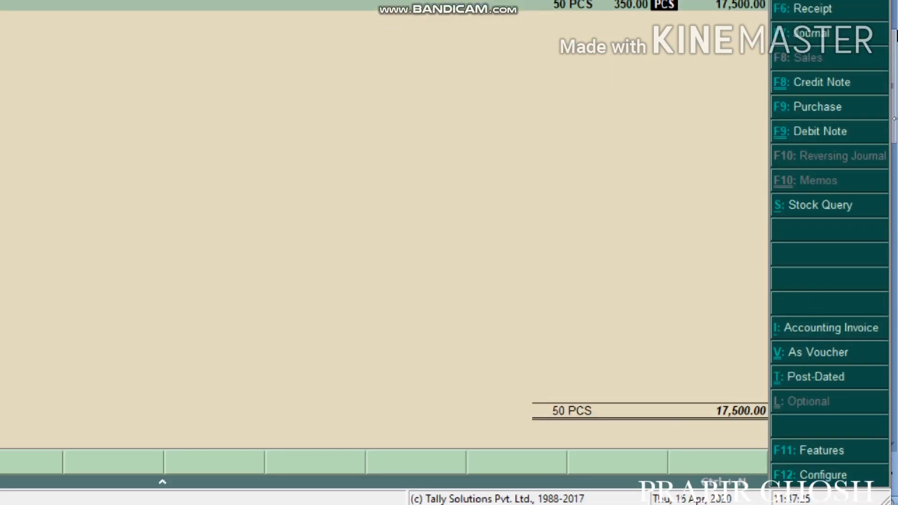
key("Return")
key("Return")
key("Return")
key("Return")
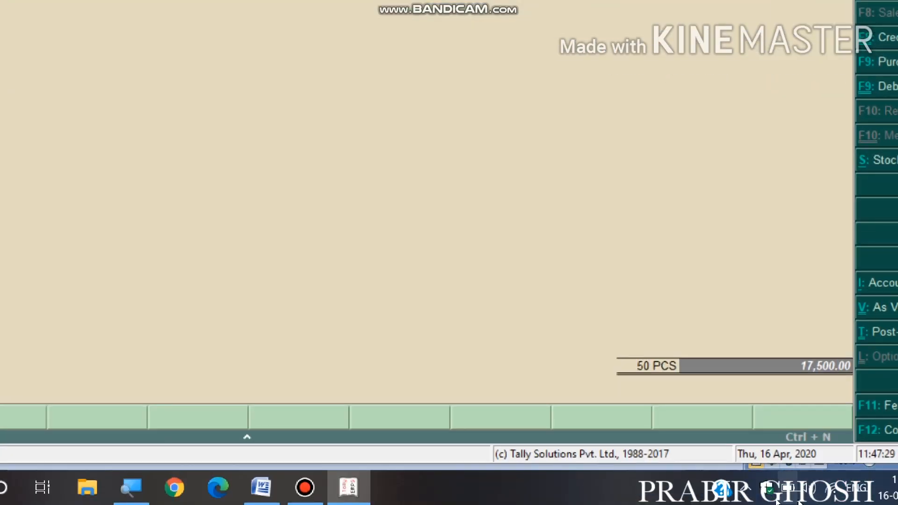
key("Return")
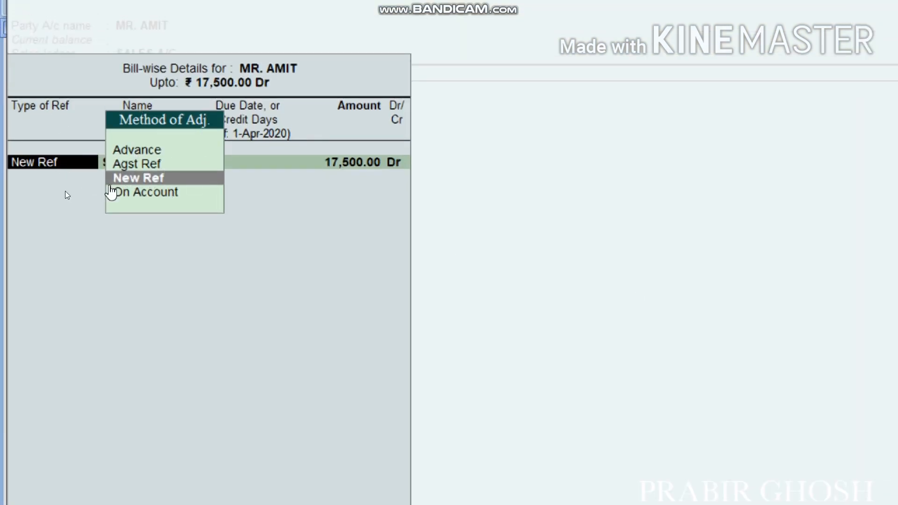
Step: Record the bill-wise details as a New Ref for SAL/A/01 with 30 days' credit and the full amount on debit
left_click(120, 182)
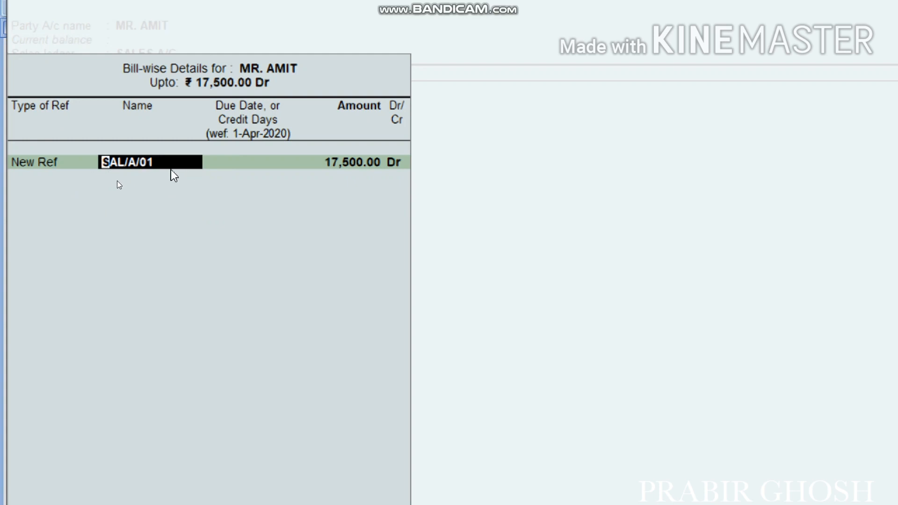
key("Return")
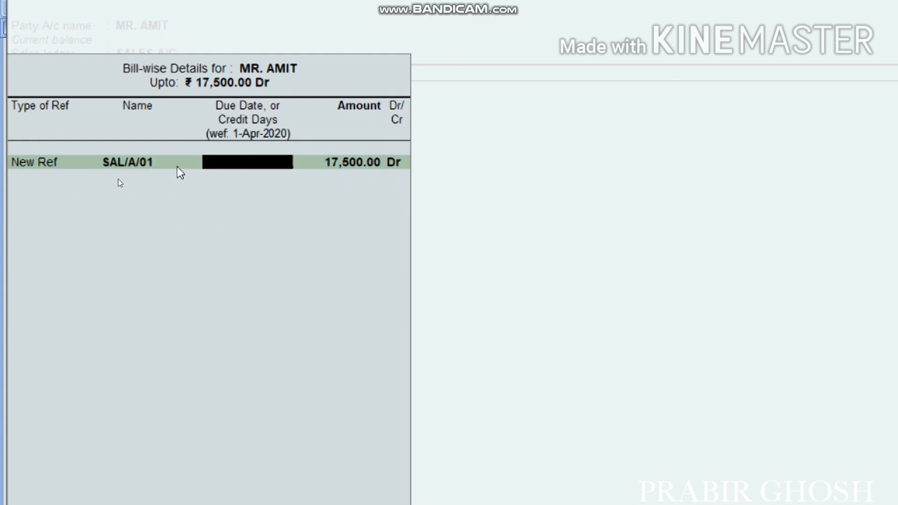
type("30")
key("Return")
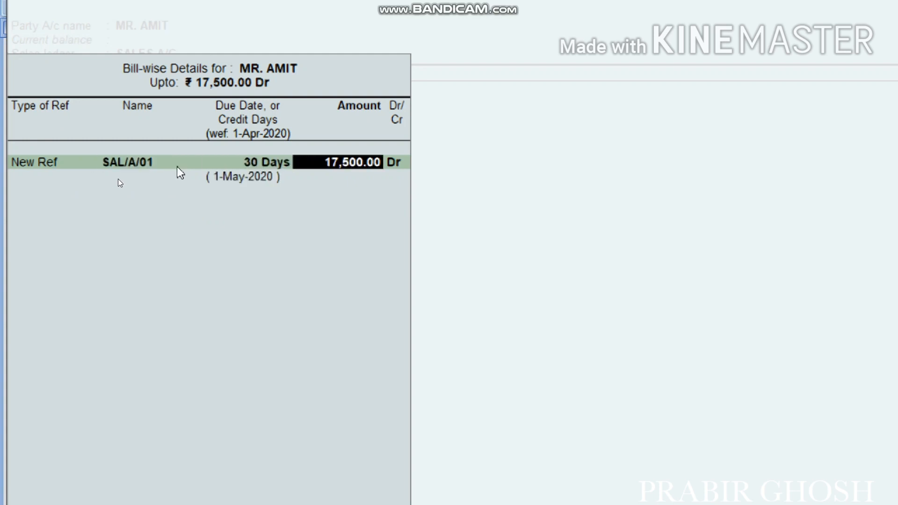
key("Return")
key("Return")
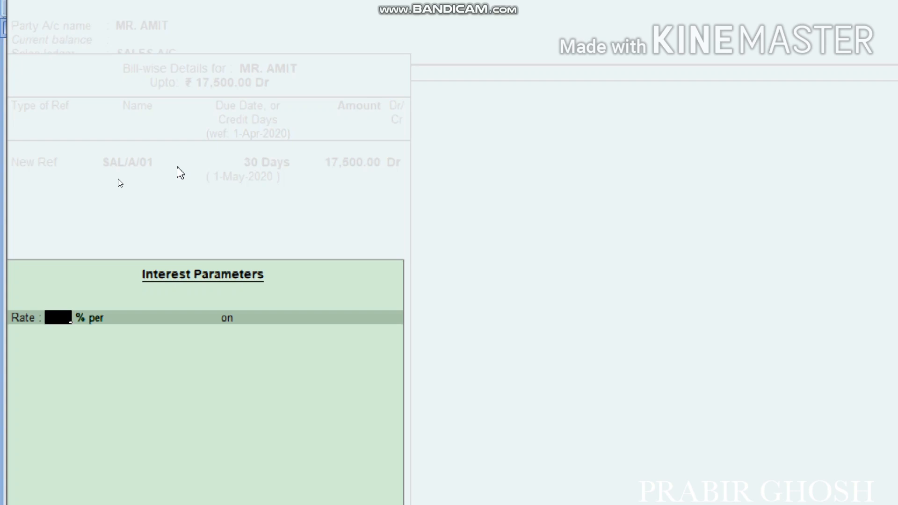
Step: Set the bill's interest rate to 2% per 30-Day Month on Debit Balances Only
type("2")
key("Return")
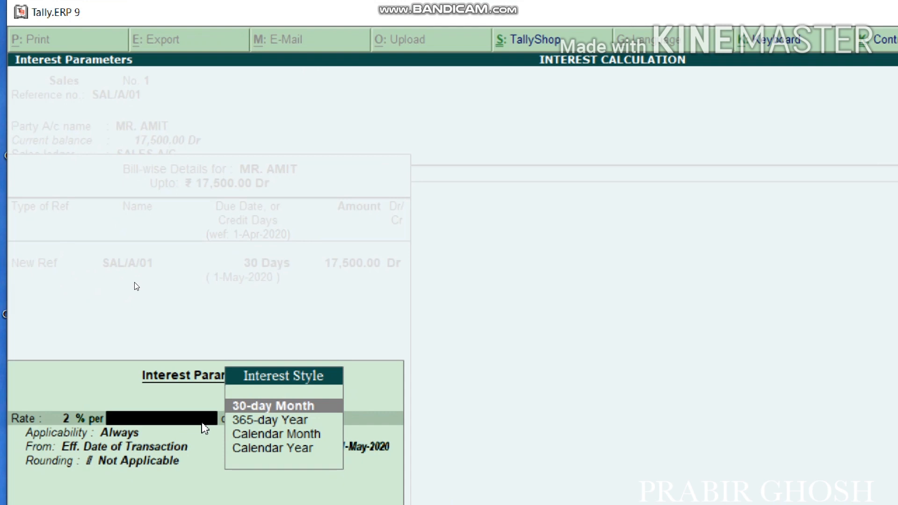
key("Return")
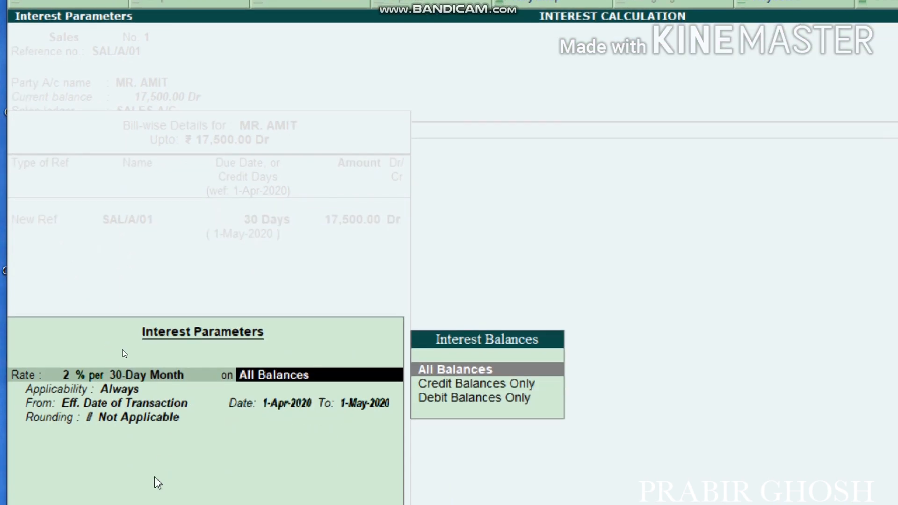
key("Down")
key("Down")
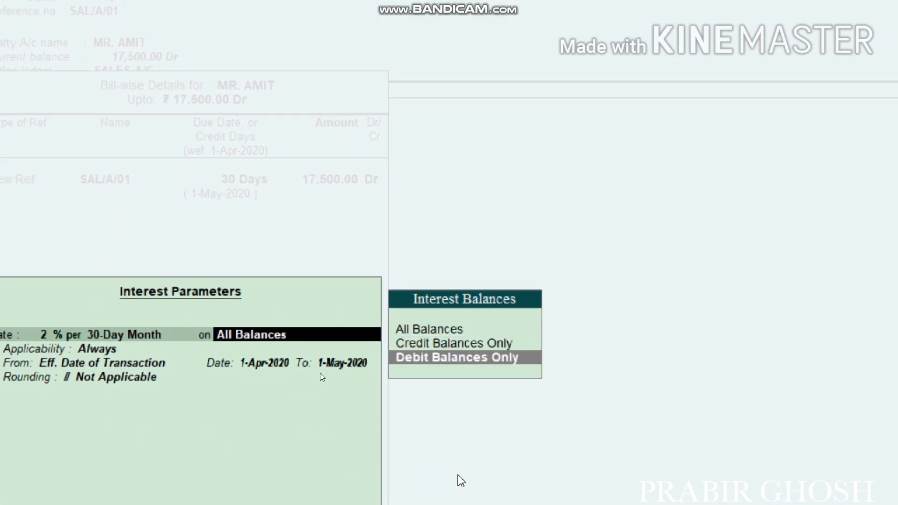
key("Return")
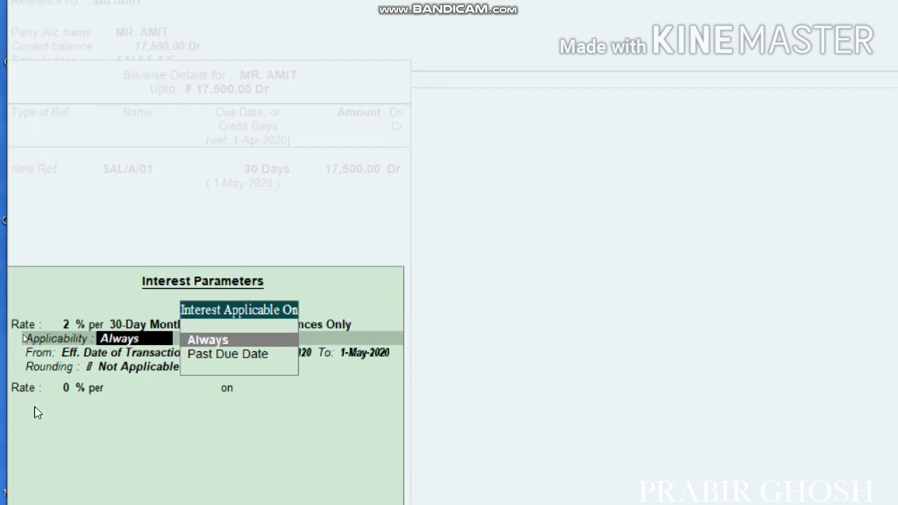
Step: Keep interest applicability as Always with the default dates, save the sales voucher and return to the Gateway of Tally
key("Return")
key("Return")
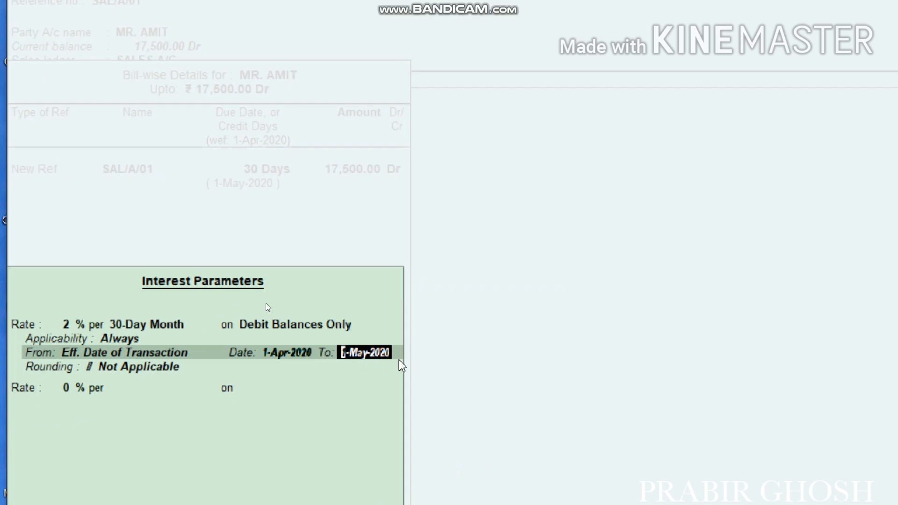
key("Return")
key("Return")
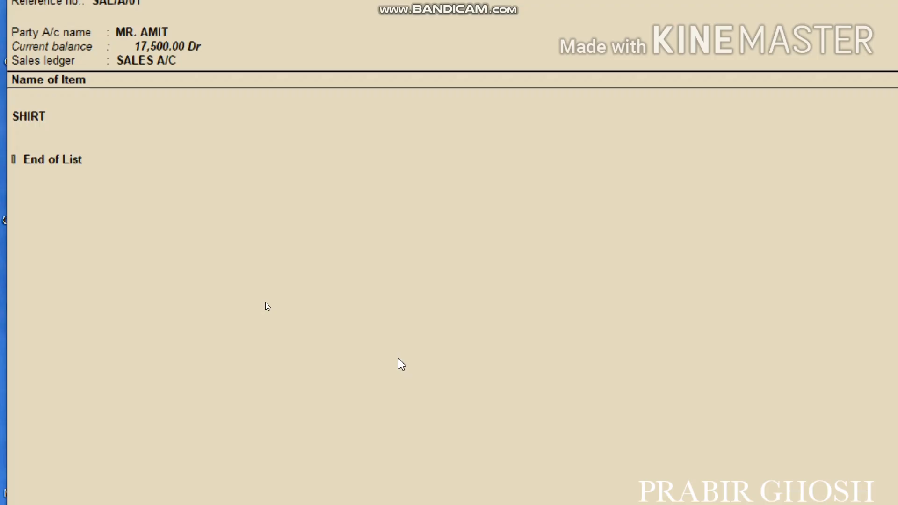
key("Return")
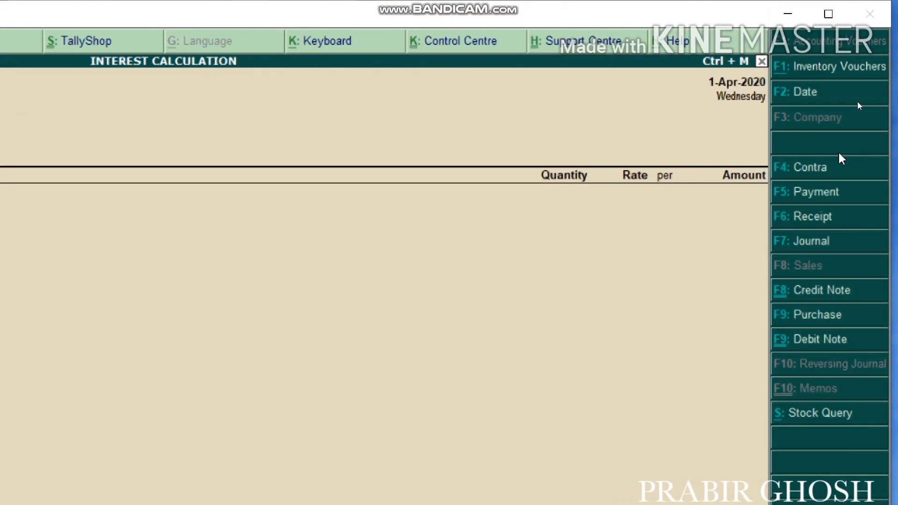
key("Escape")
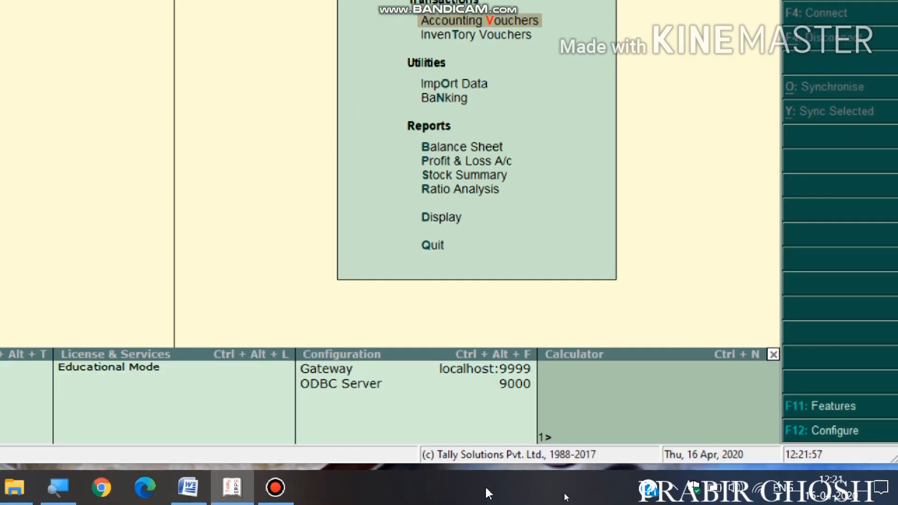
Step: Consult the voucher type instructions in the Word exercise document, and start creating a new voucher type in Tally.ERP 9
left_click(276, 488)
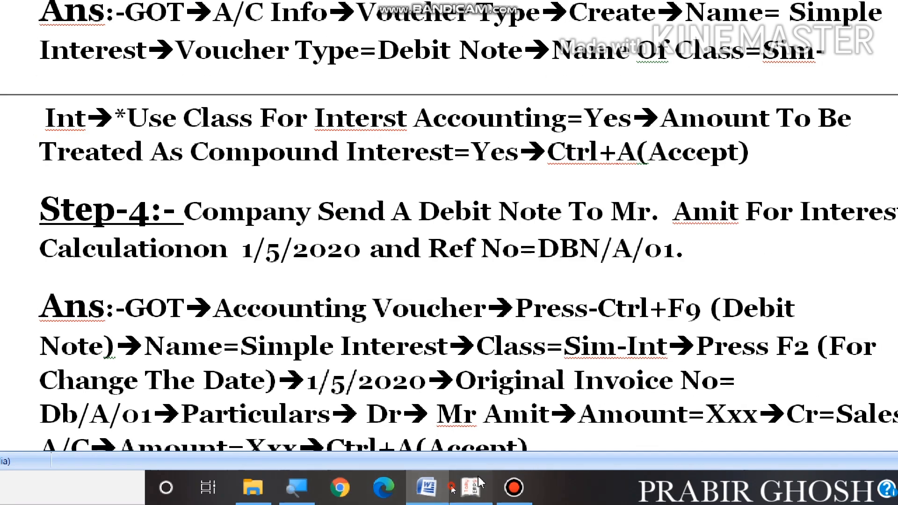
left_click(471, 487)
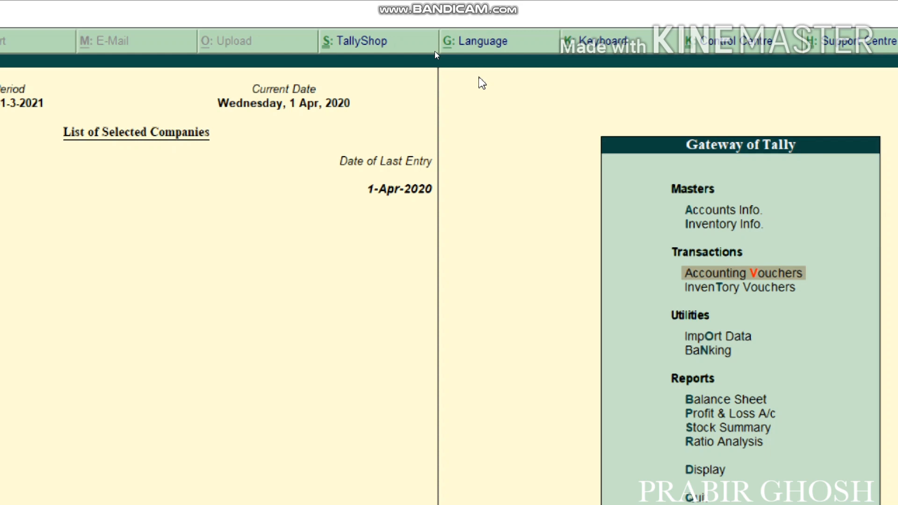
left_click(735, 210)
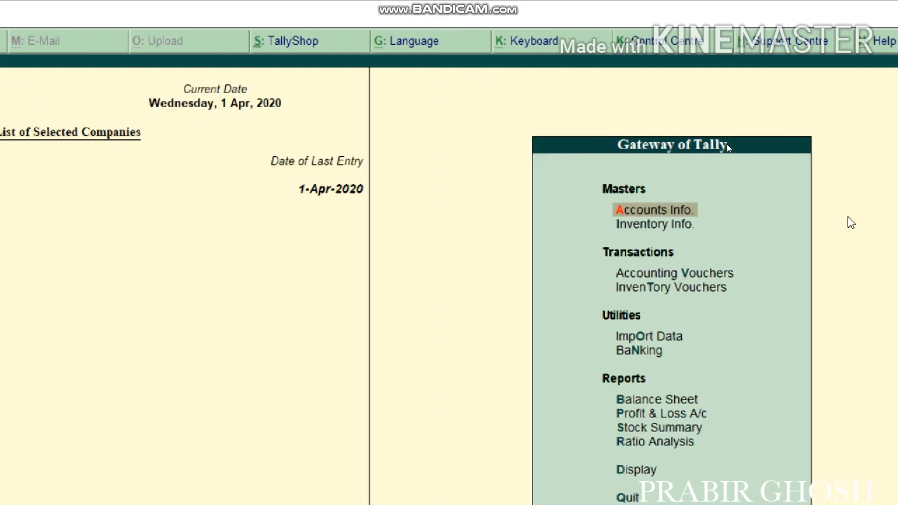
key("Return")
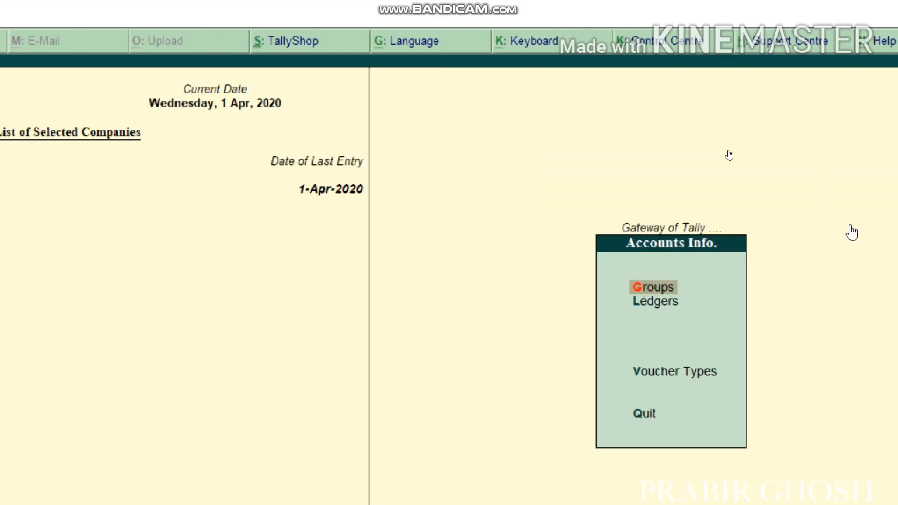
key("v")
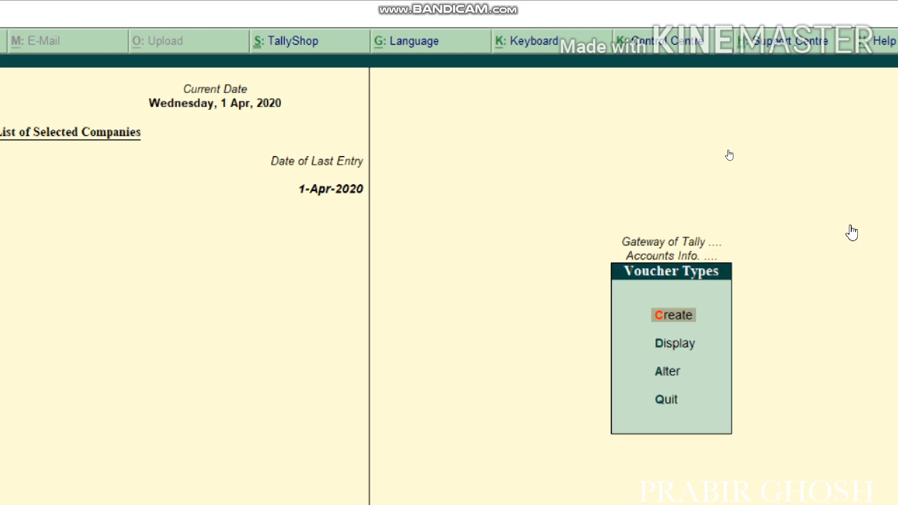
key("Return")
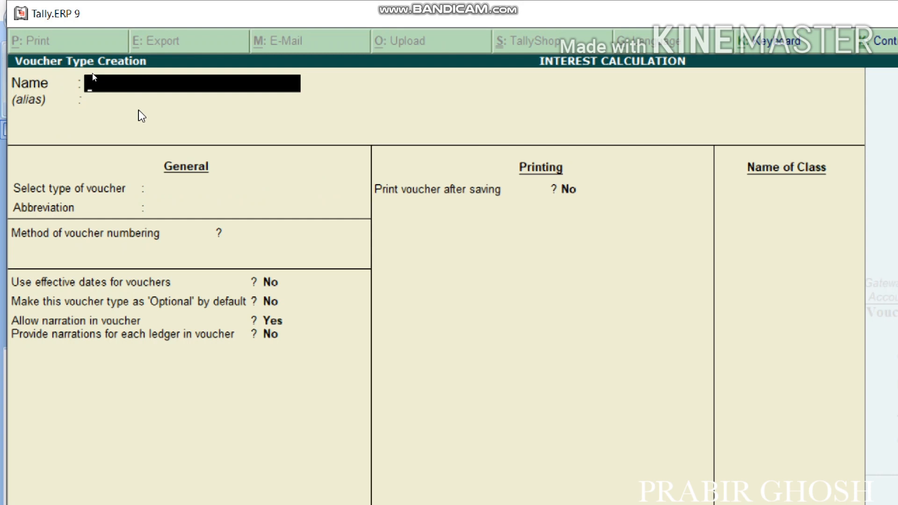
Step: Try to name the new voucher type SIMPLE INTEREST
type("SIMPLE")
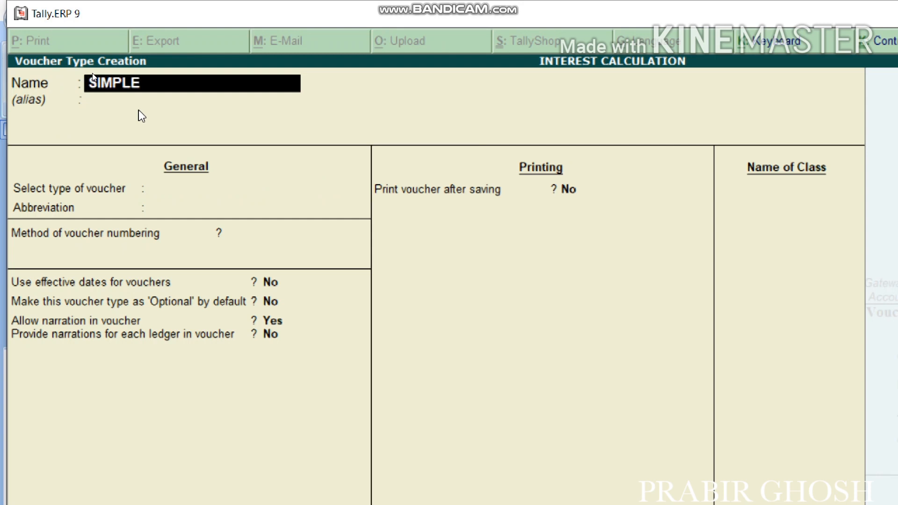
type(" I9NTYERS")
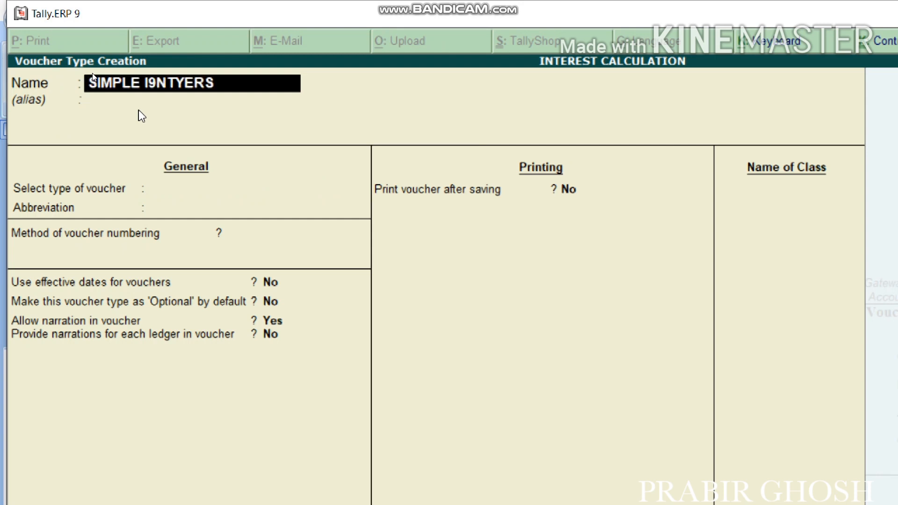
key("BackSpace")
key("BackSpace")
key("BackSpace")
key("BackSpace")
key("BackSpace")
key("BackSpace")
key("BackSpace")
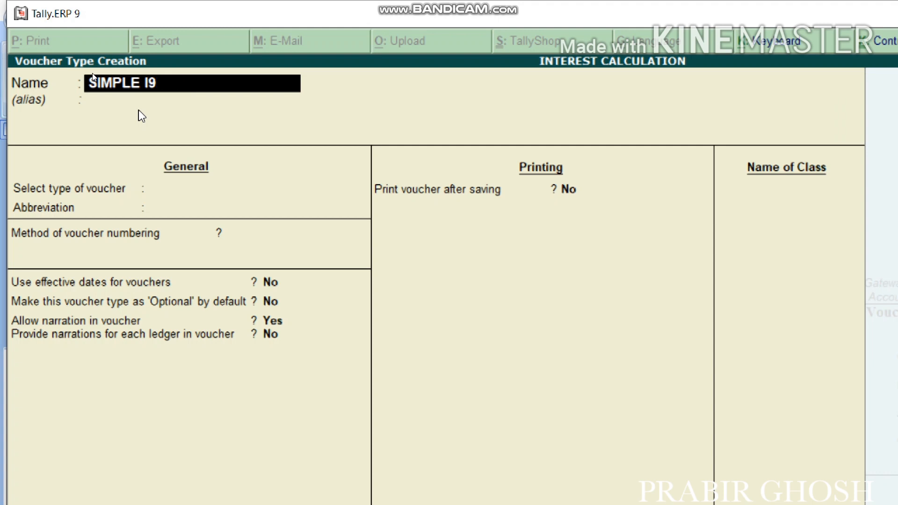
type("NTEREST")
key("Home")
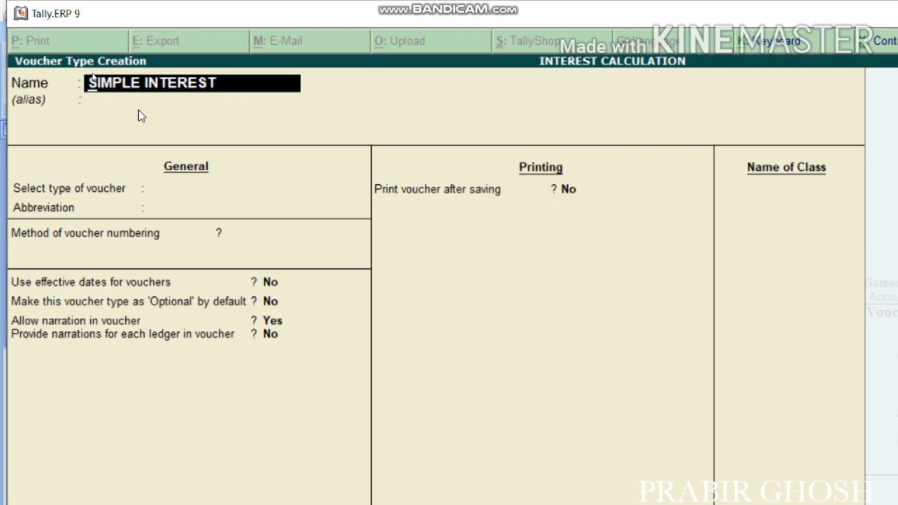
key("Return")
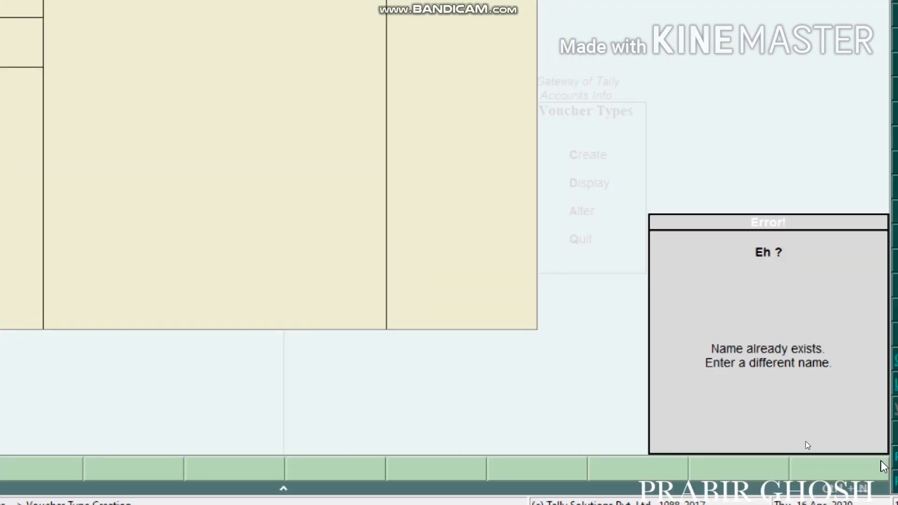
Step: Abandon the new voucher type creation and open the existing SIMPLE INTEREST voucher type for alteration
key("Escape")
key("Escape")
key("Escape")
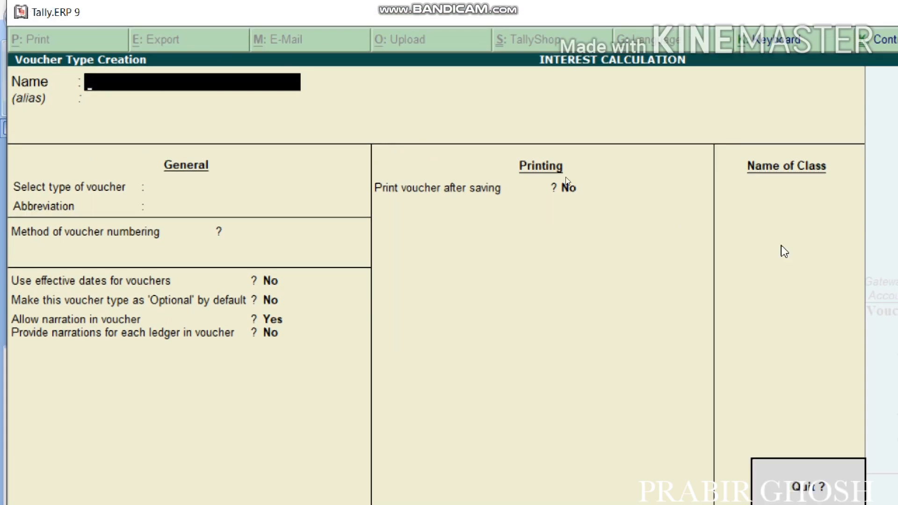
key("Return")
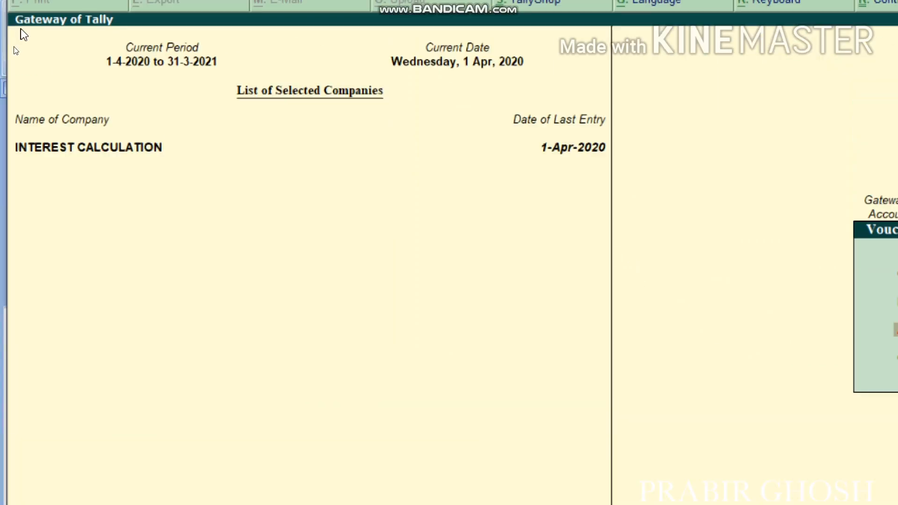
left_click(703, 146)
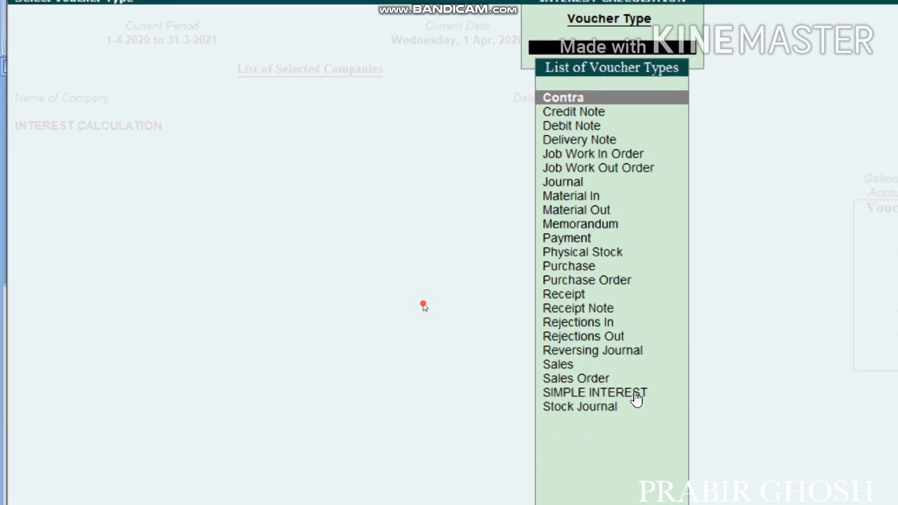
left_click(636, 415)
left_click(637, 396)
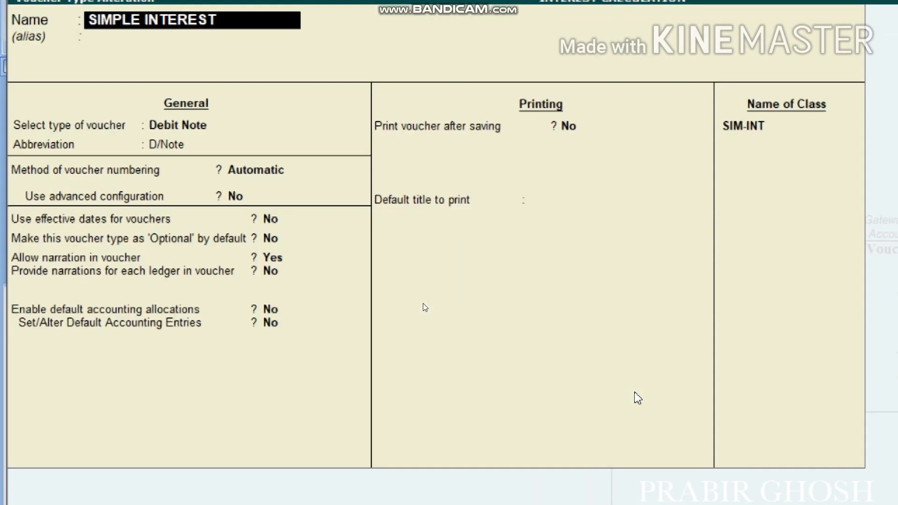
Step: Review the SIMPLE INTEREST voucher type's Debit Note, numbering, narration and printing settings, keeping them as they are
key("Return")
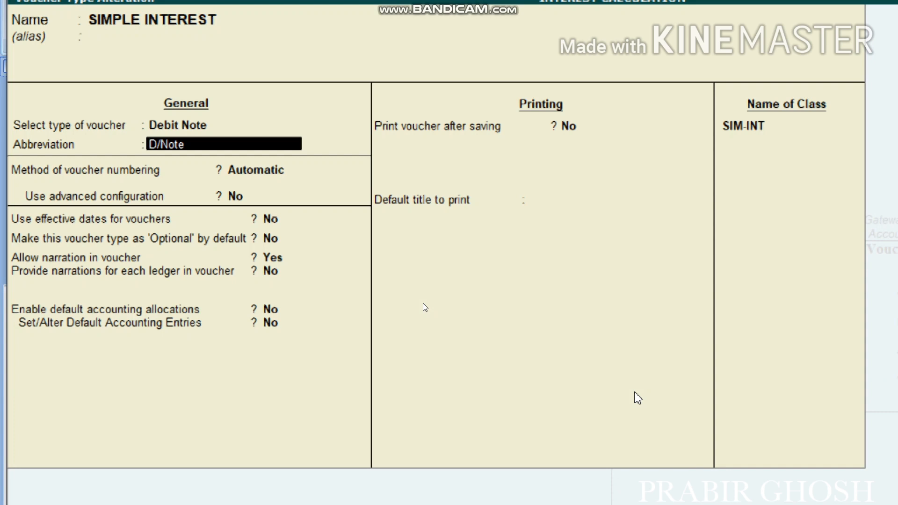
key("Return")
key("Return")
key("Return")
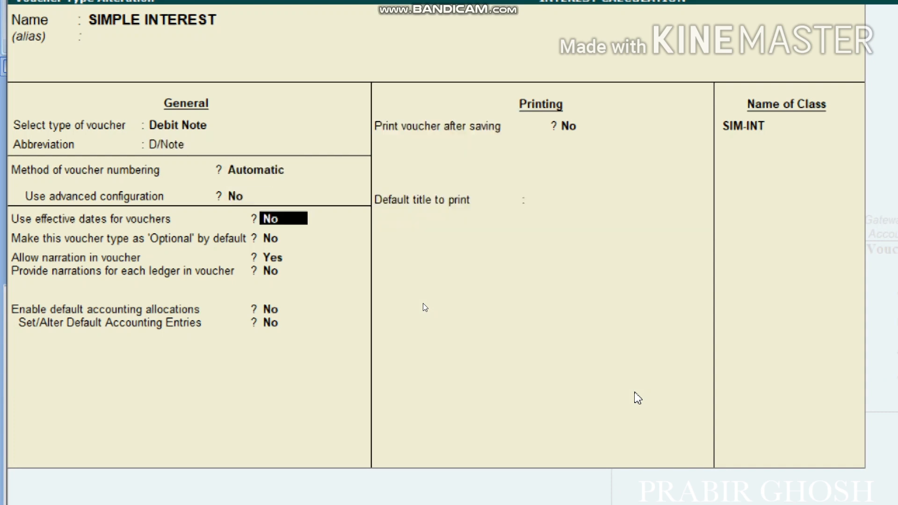
key("Return")
key("Return")
key("Return")
key("Return")
key("Return")
key("Return")
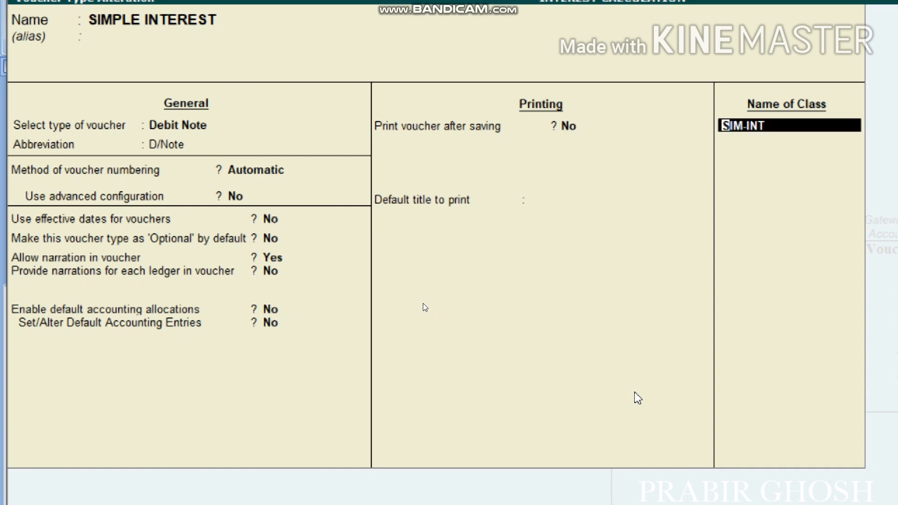
Step: Keep interest accounting and compound interest as Yes for class SIM-INT, and save the voucher type
key("Return")
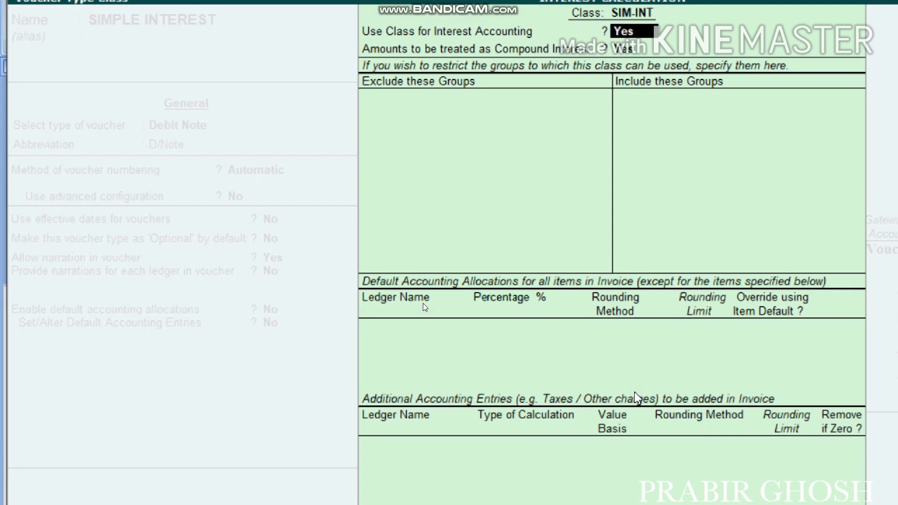
key("Return")
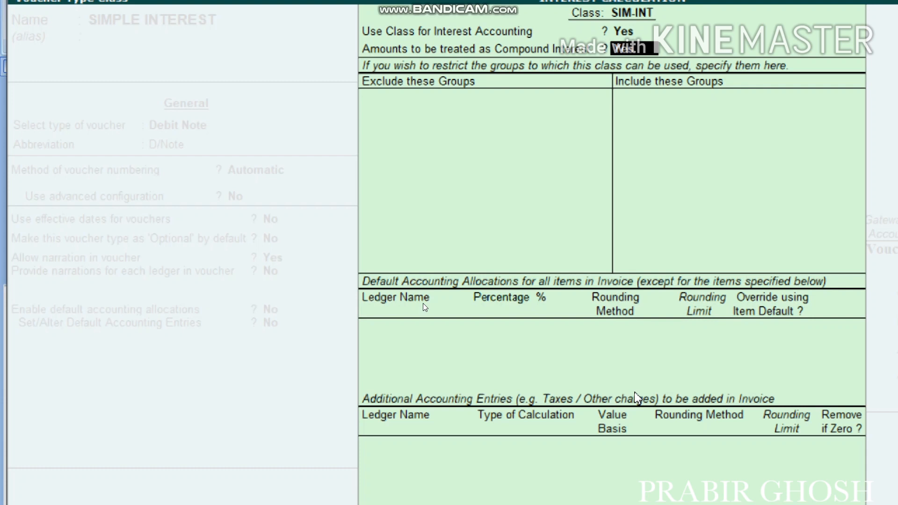
key("Return")
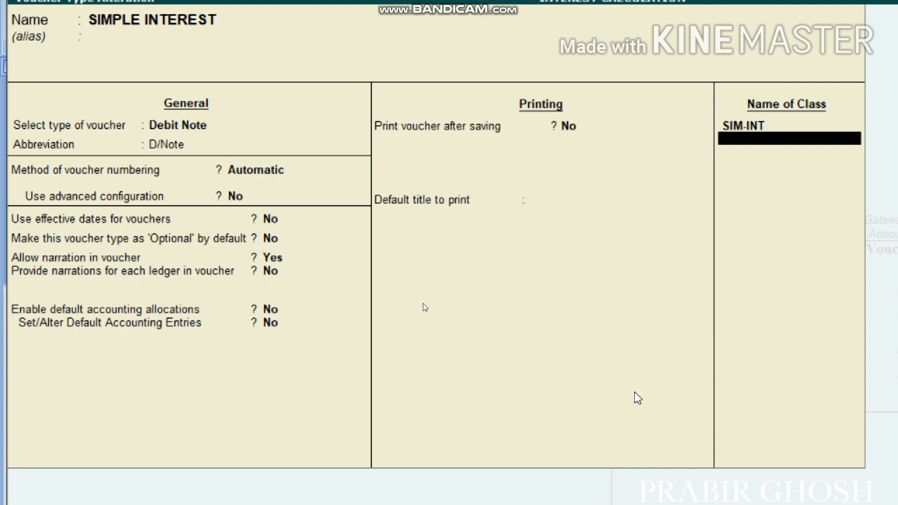
key("ctrl+a")
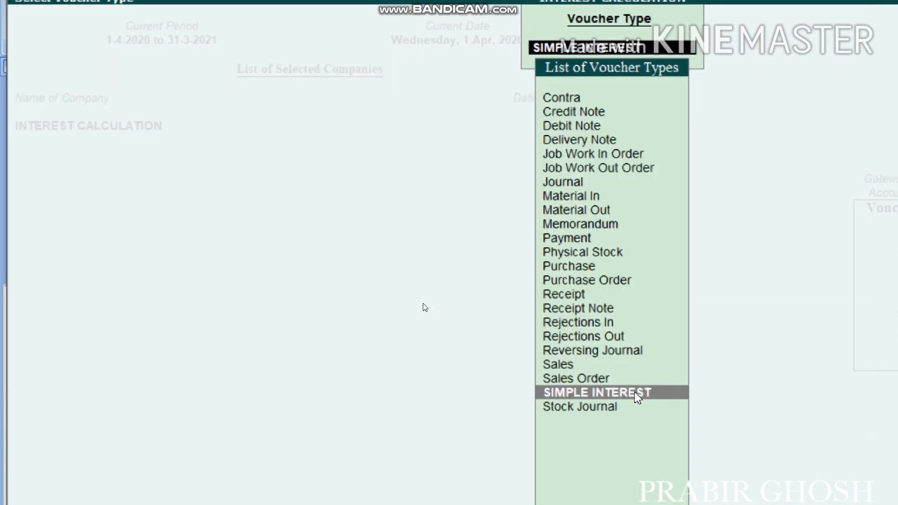
key("Escape")
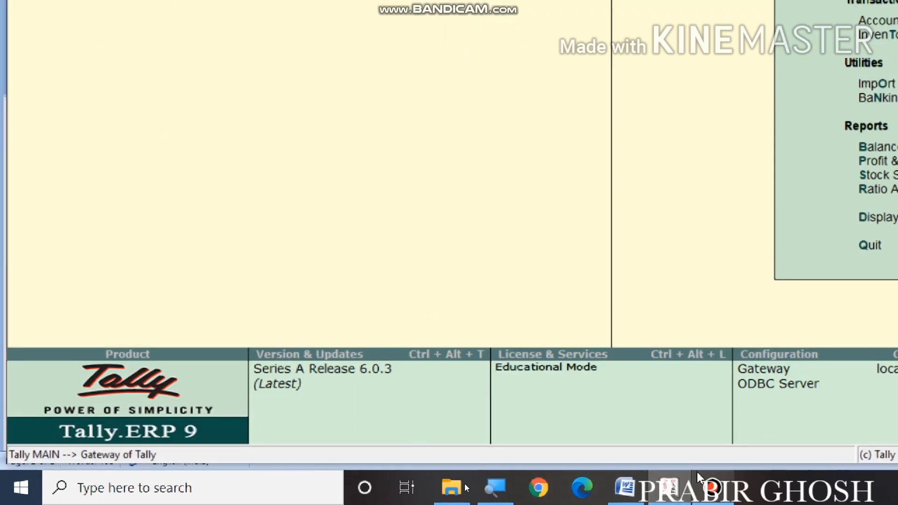
Step: Switch to the Word exercise document, read the Step-4 debit note instructions and highlight the date 1/5/2020
left_click(636, 489)
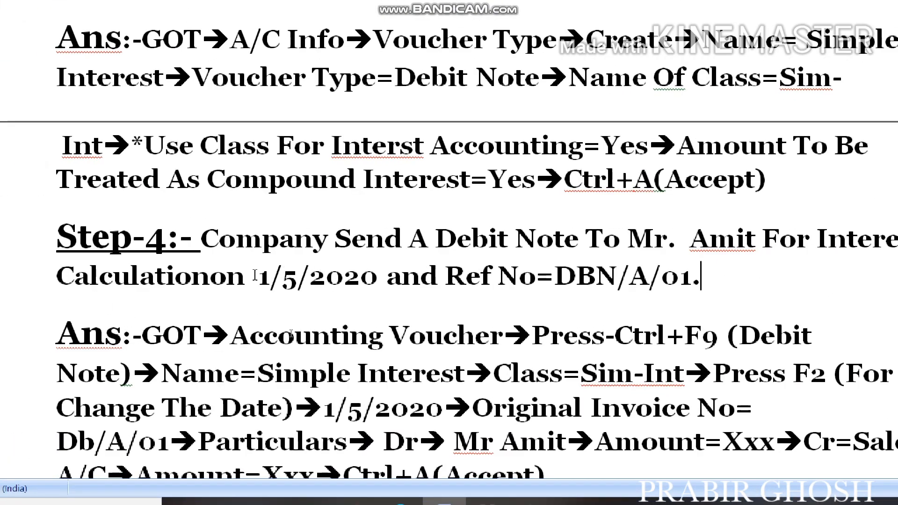
left_click_drag(234, 279, 353, 274)
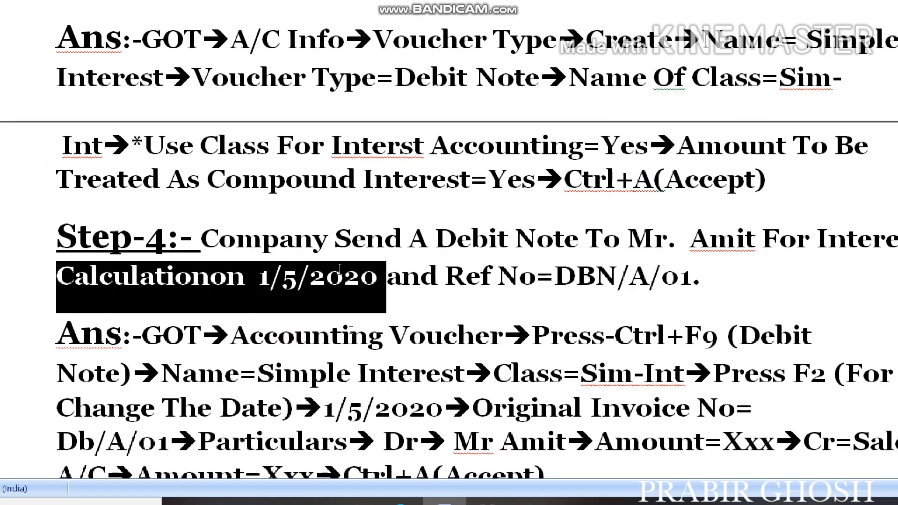
left_click(255, 277)
left_click_drag(256, 277, 384, 280)
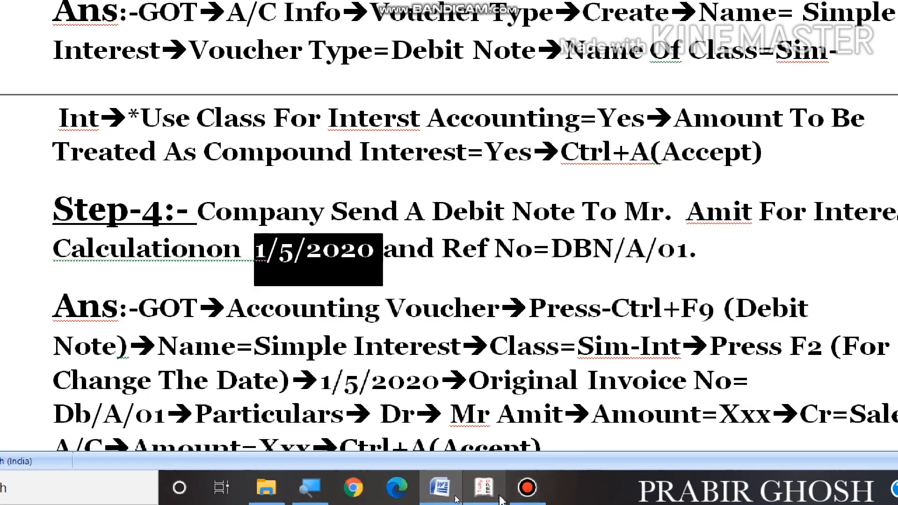
Step: Switch back to Tally.ERP 9 and start a debit note voucher of type SIMPLE INTEREST with class SIM-INT
left_click(484, 488)
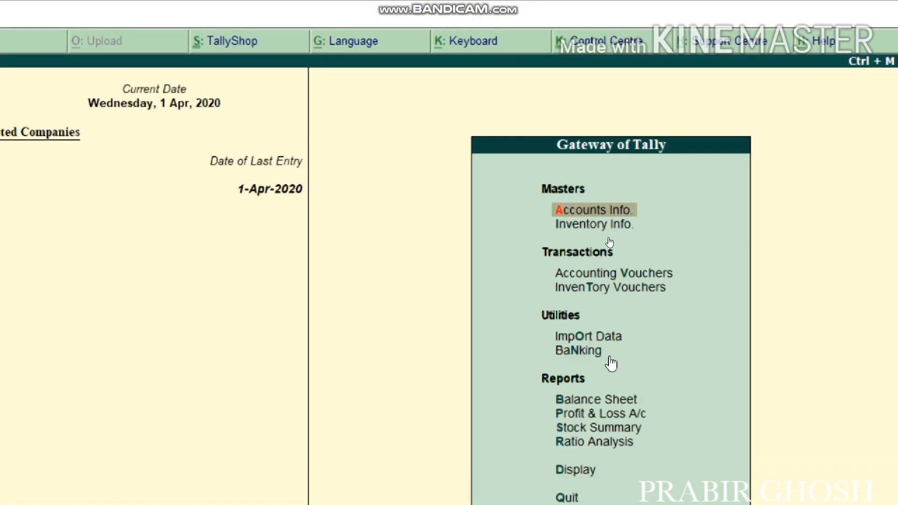
key("v")
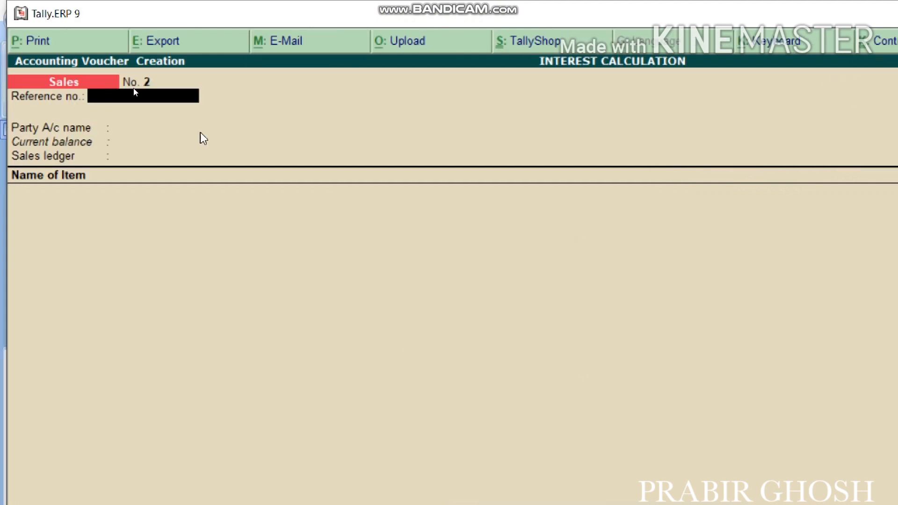
key("ctrl+F9")
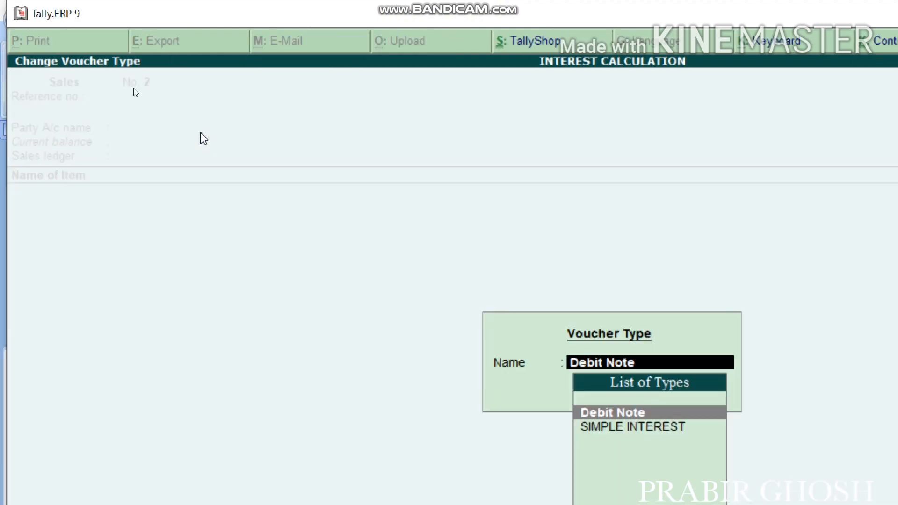
left_click(615, 432)
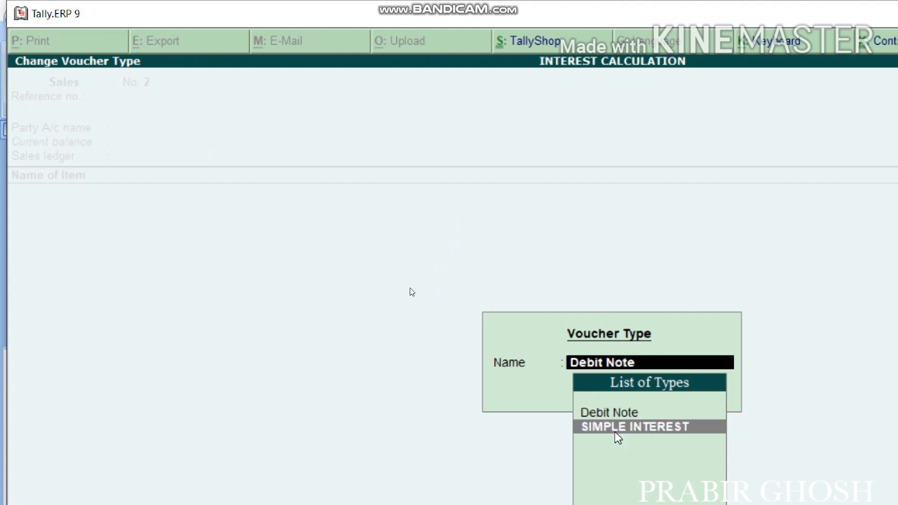
key("Return")
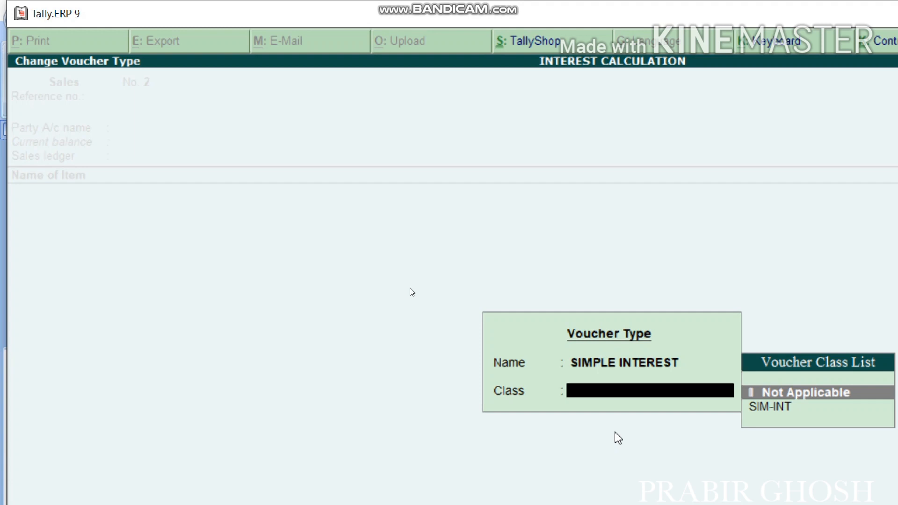
key("Down")
key("Return")
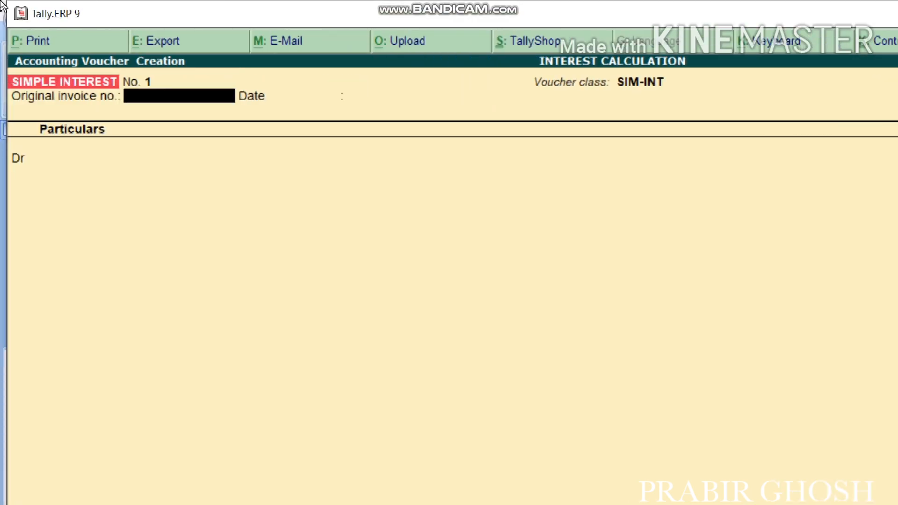
Step: Set the voucher date to 1/5/2020 and the original invoice number to DBN/A/01, dated 1-May-2020
key("F2")
type("1")
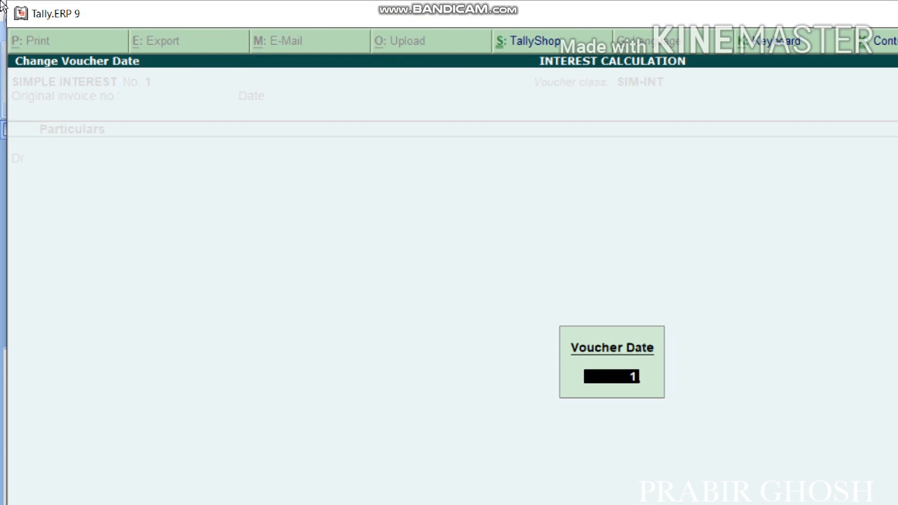
type("/5/2020")
key("Return")
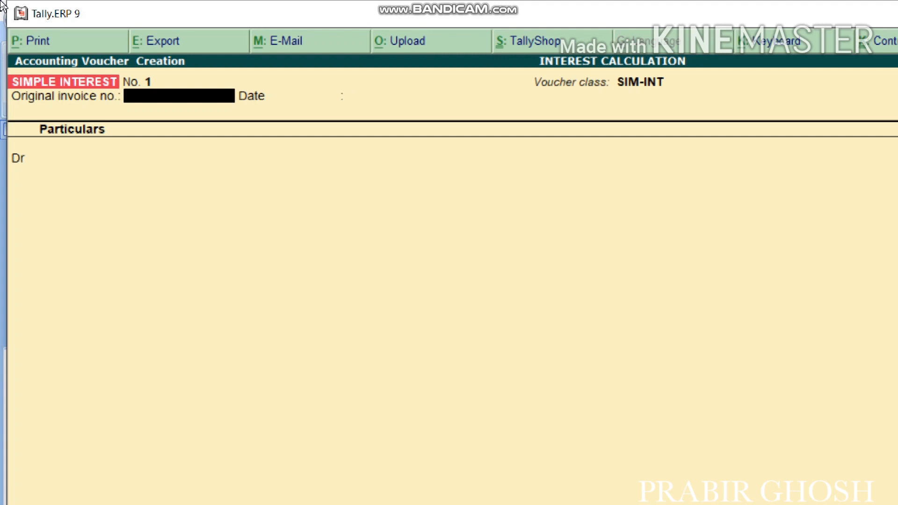
type("DBN/A/01")
key("Return")
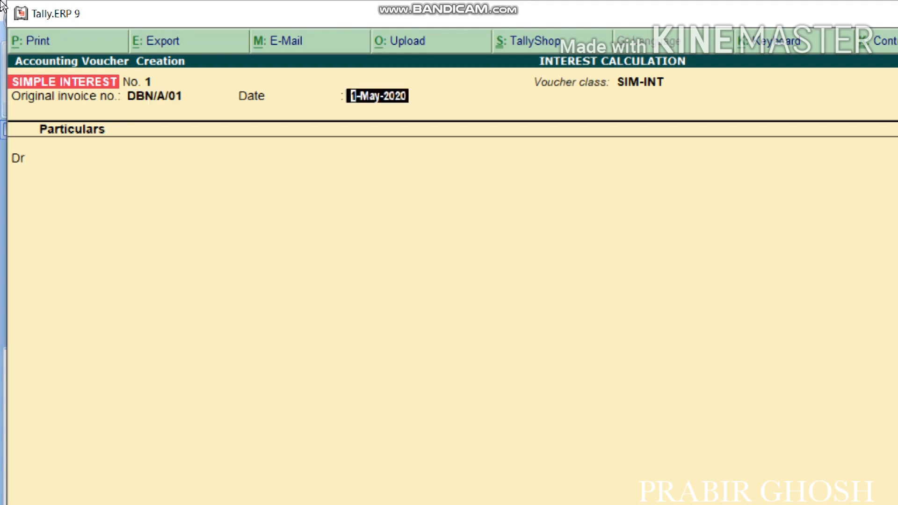
key("Return")
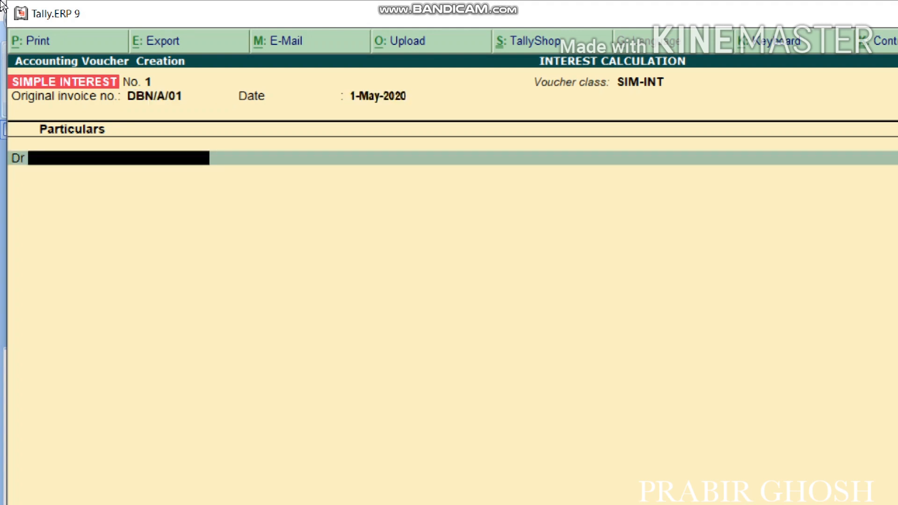
Step: Debit the customer's ledger with the interest calculated on bill SAL/A/01
type("MR")
key("Return")
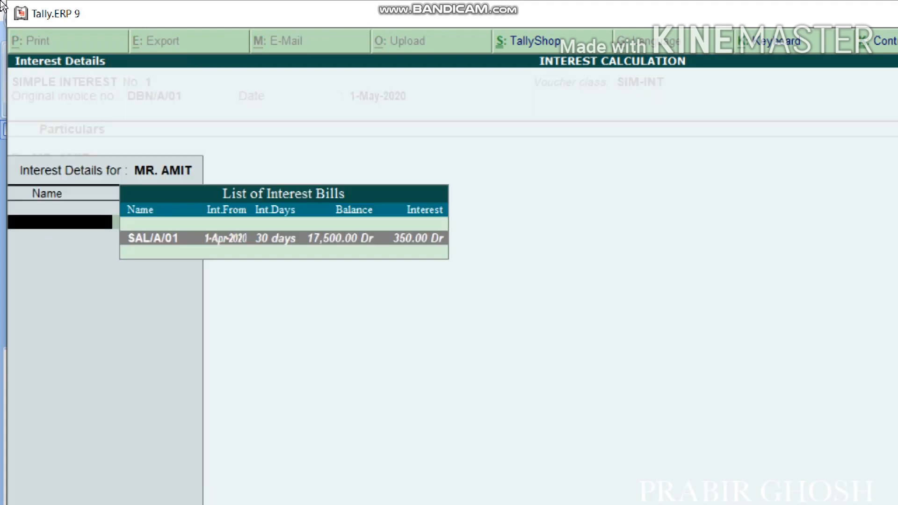
key("Return")
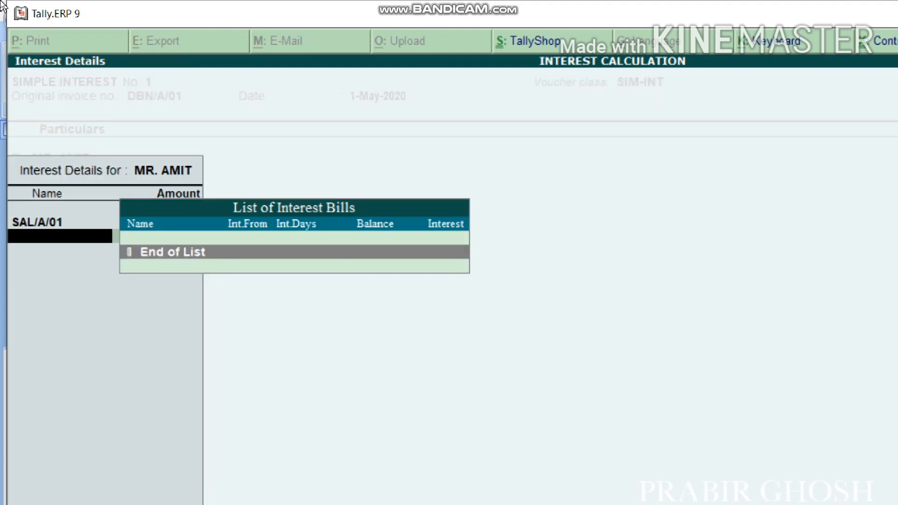
key("Return")
key("Return")
key("Return")
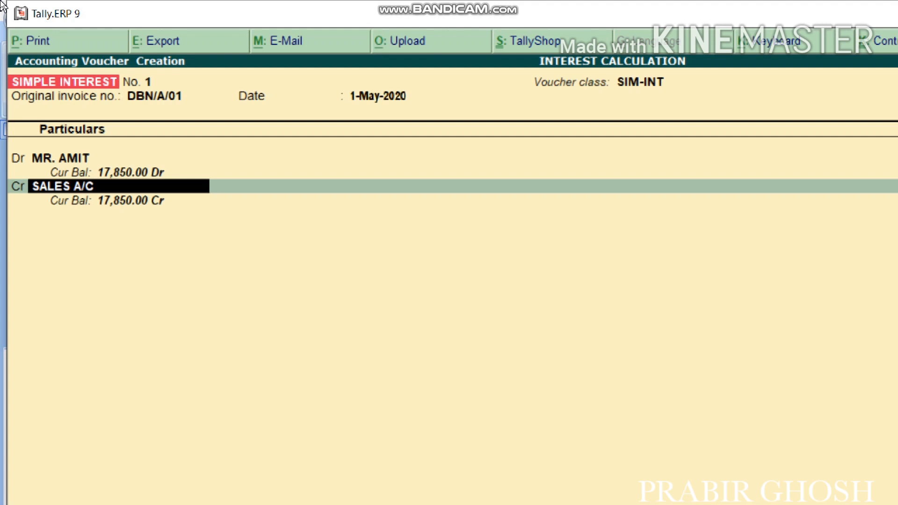
Step: Credit the interest to SALES A/C, save the debit note and return to the Gateway of Tally
key("Return")
key("Return")
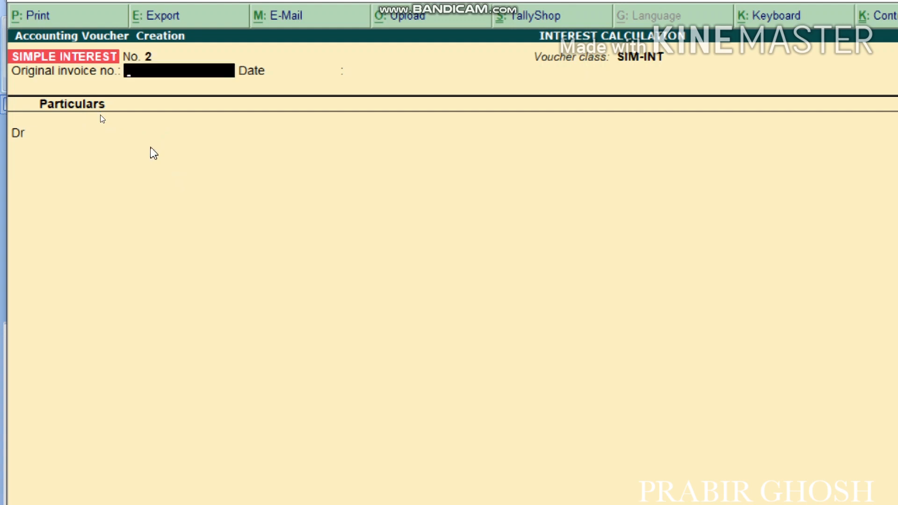
key("Escape")
key("Escape")
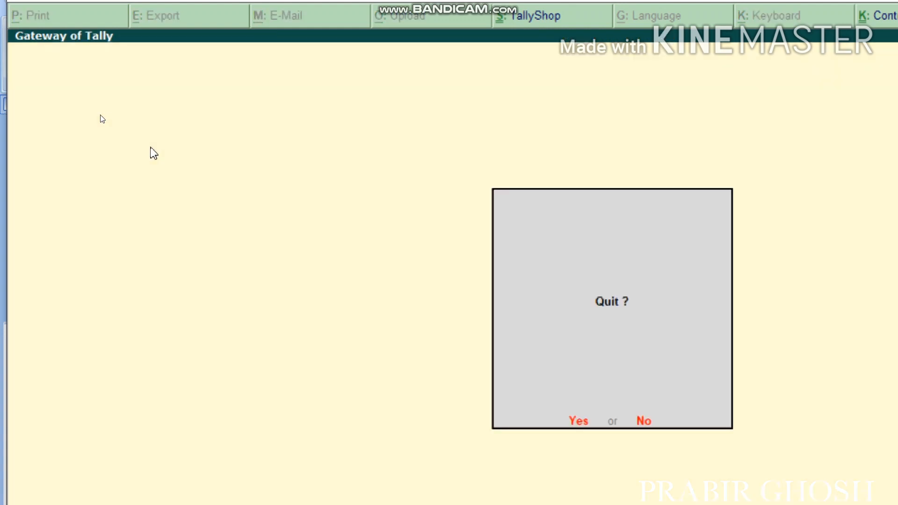
key("Escape")
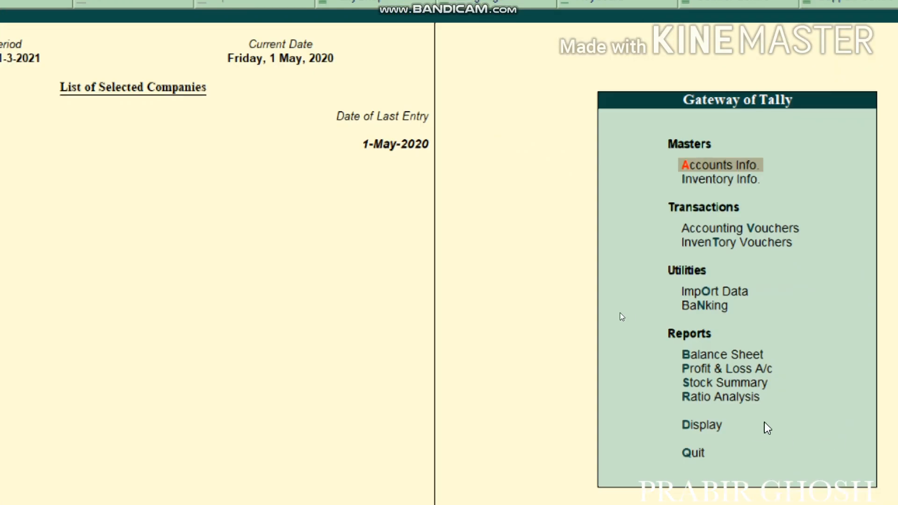
Step: Display the Receivables report under the outstanding statements of accounts to check the customer's pending amount
left_click(717, 427)
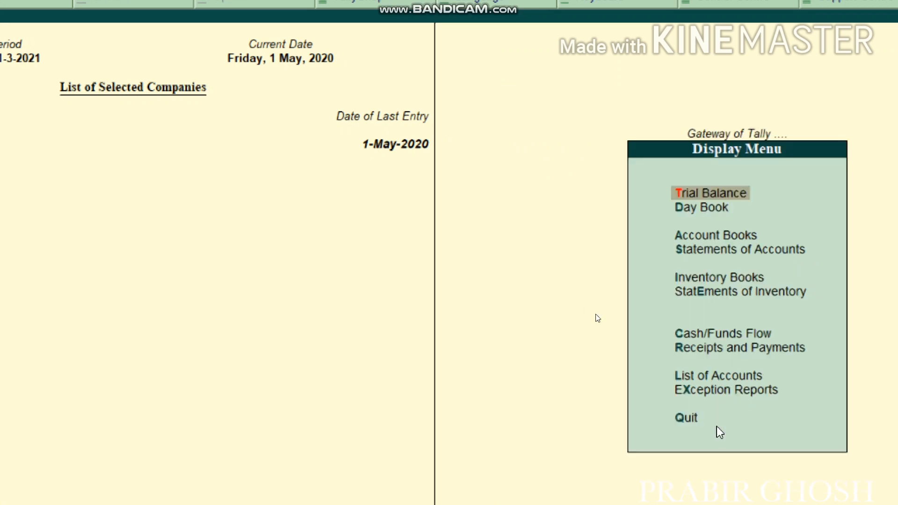
key("Down")
key("Down")
key("Down")
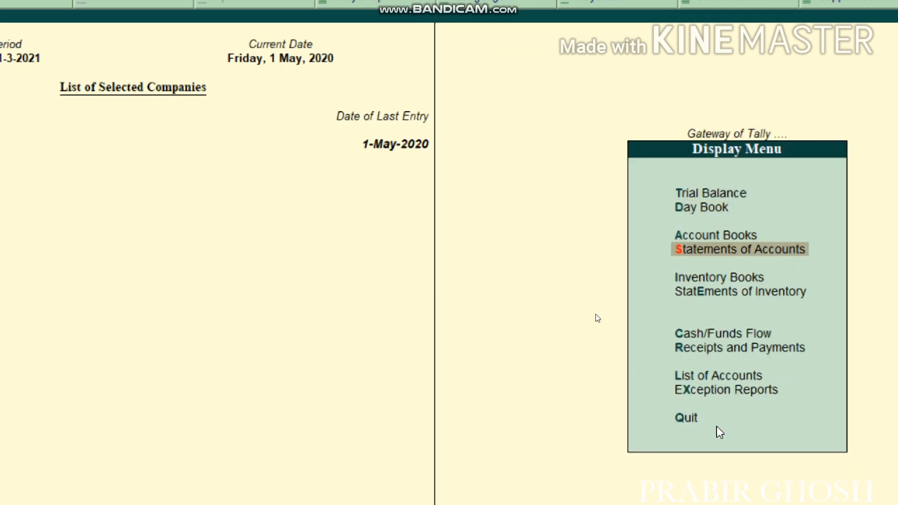
key("Return")
key("Return")
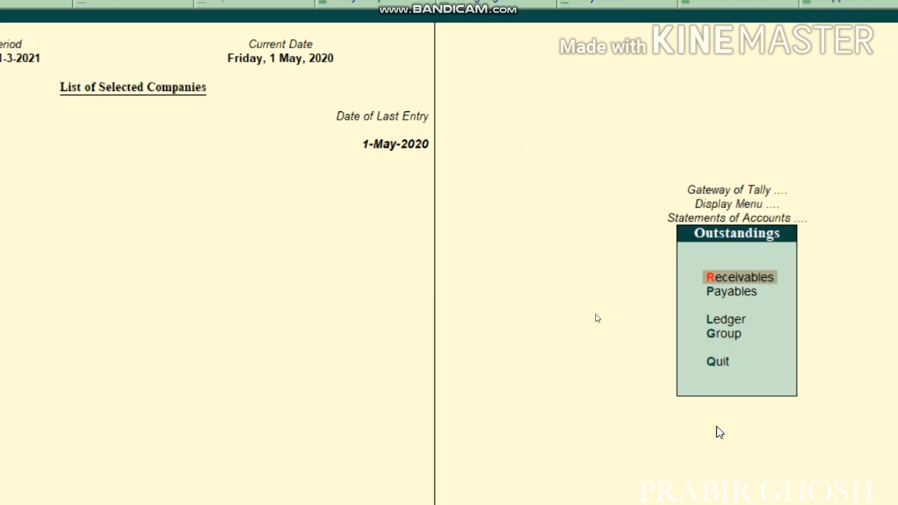
key("Return")
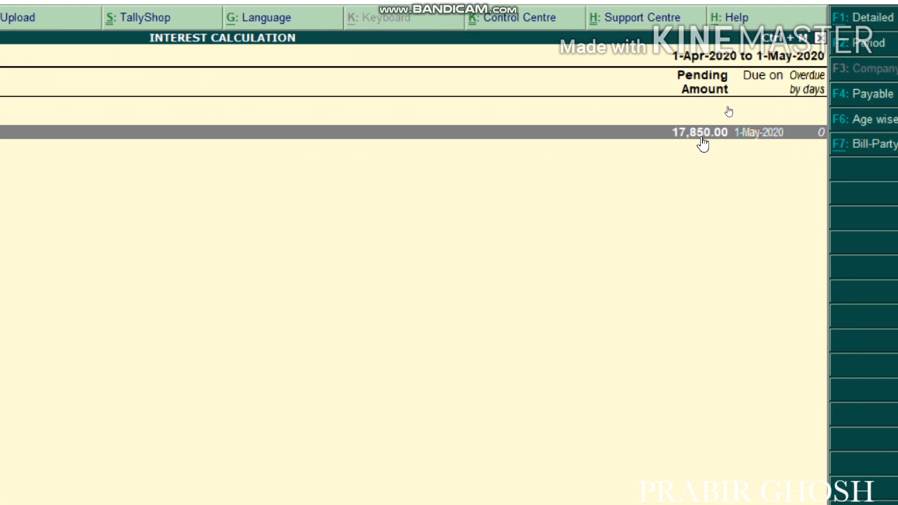
Step: Expand the Receivables report to its detailed view to examine the bill's entries, and return to the Gateway of Tally
key("alt+F1")
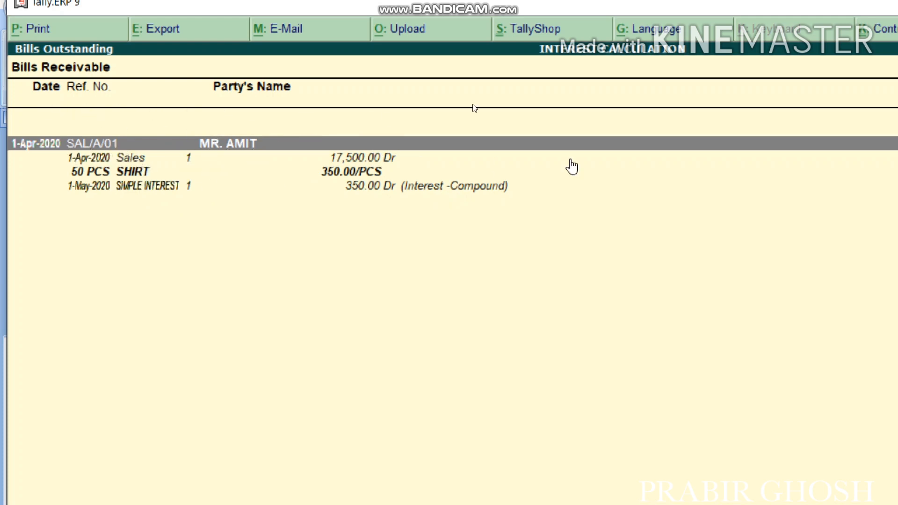
key("Escape")
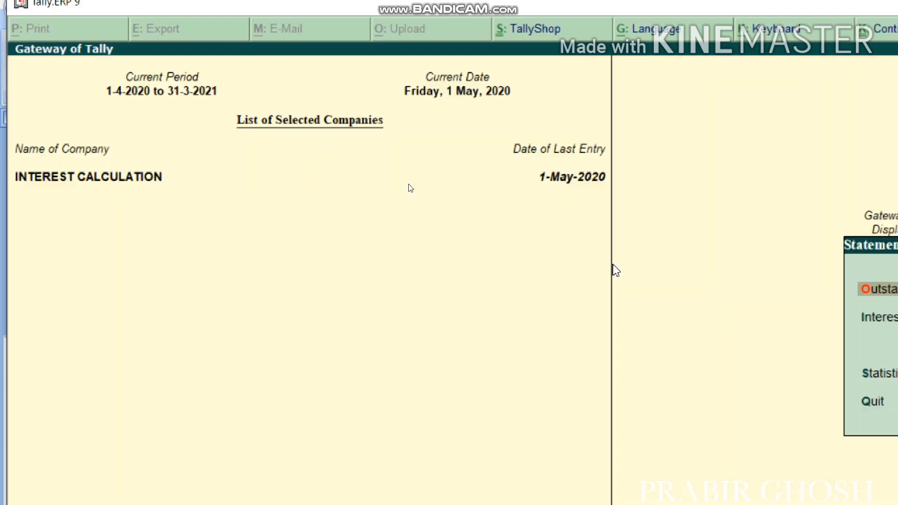
key("Escape")
key("Escape")
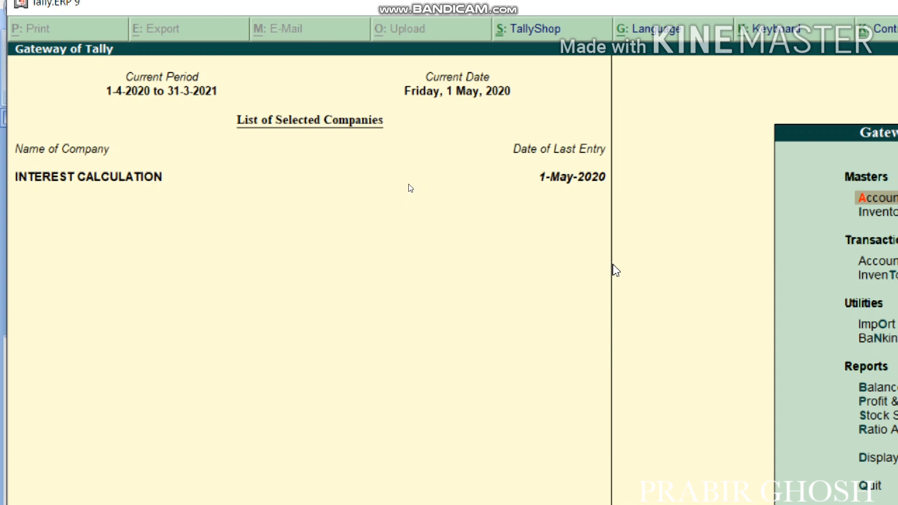
Step: Start a receipt voucher and credit the customer's ledger with 17850 as Agst Ref to bill SAL/A/01
key("v")
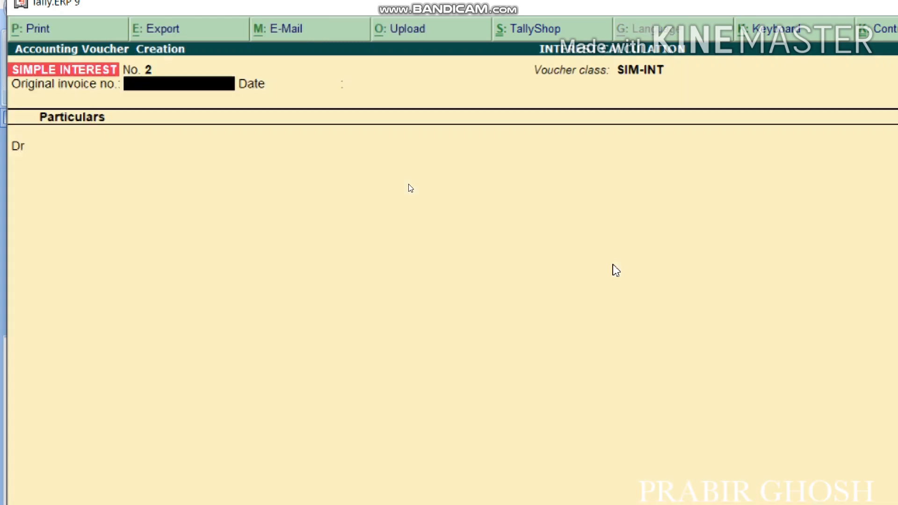
key("F6")
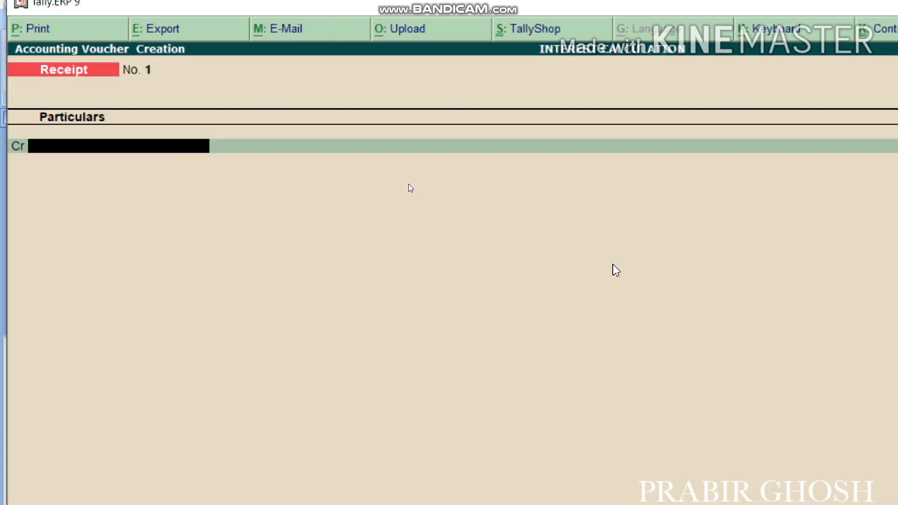
type("MR")
key("Return")
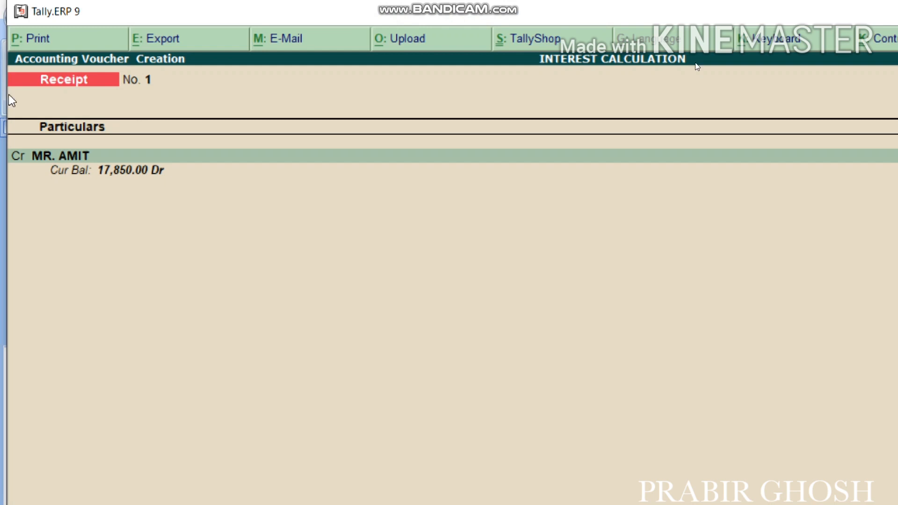
type("17850")
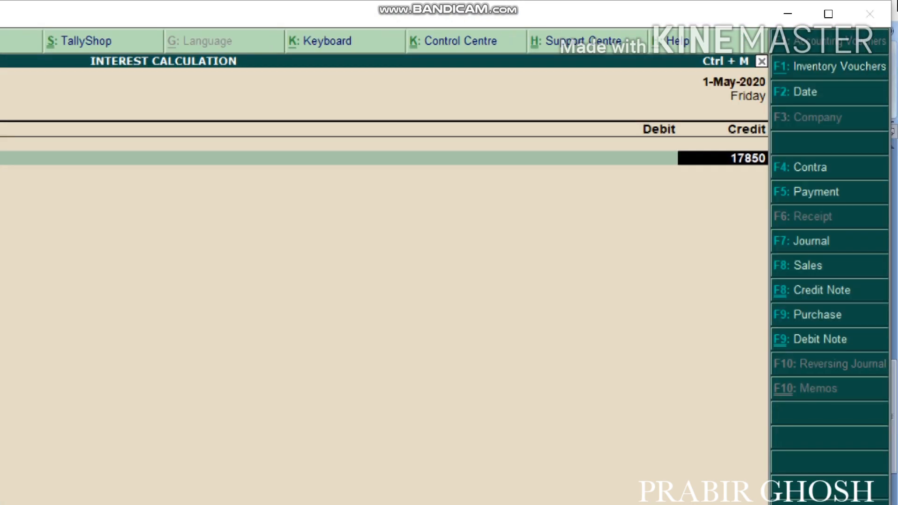
key("Return")
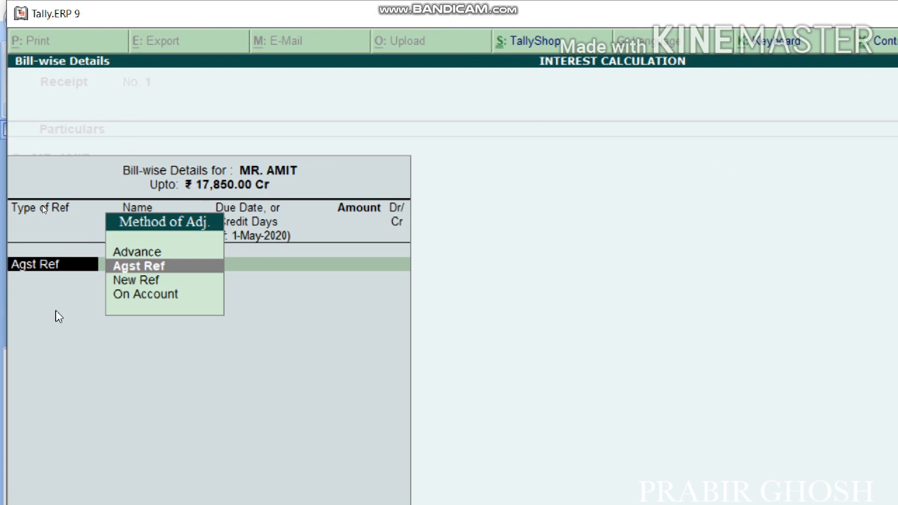
key("Return")
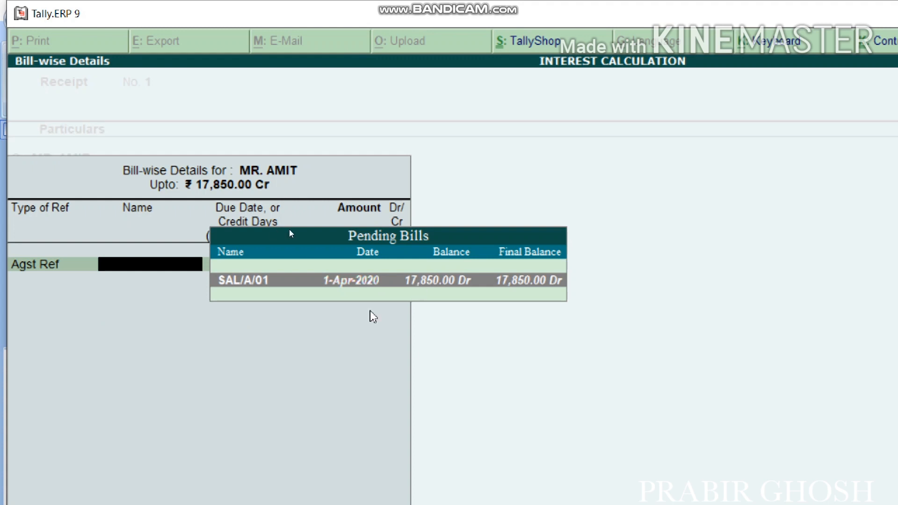
key("Return")
key("Return")
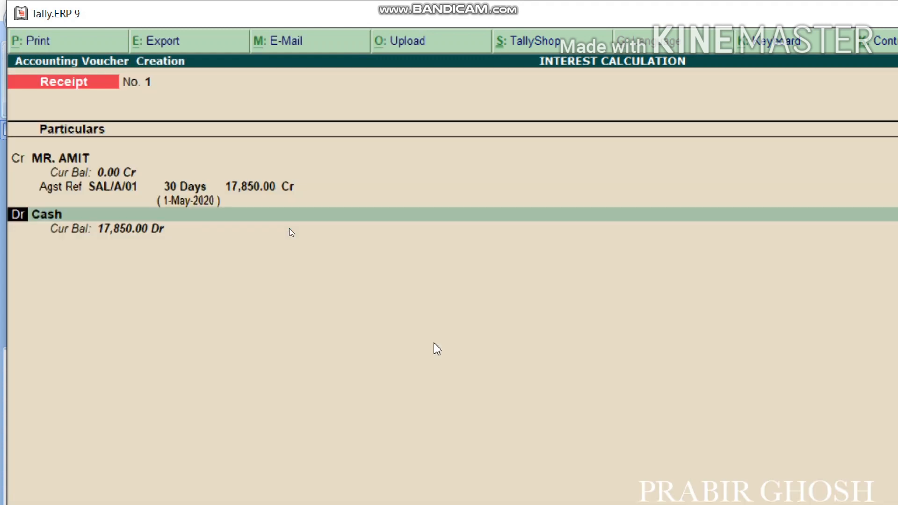
Step: Debit Cash with 17,850.00, save the receipt voucher and return to the Gateway of Tally
key("Return")
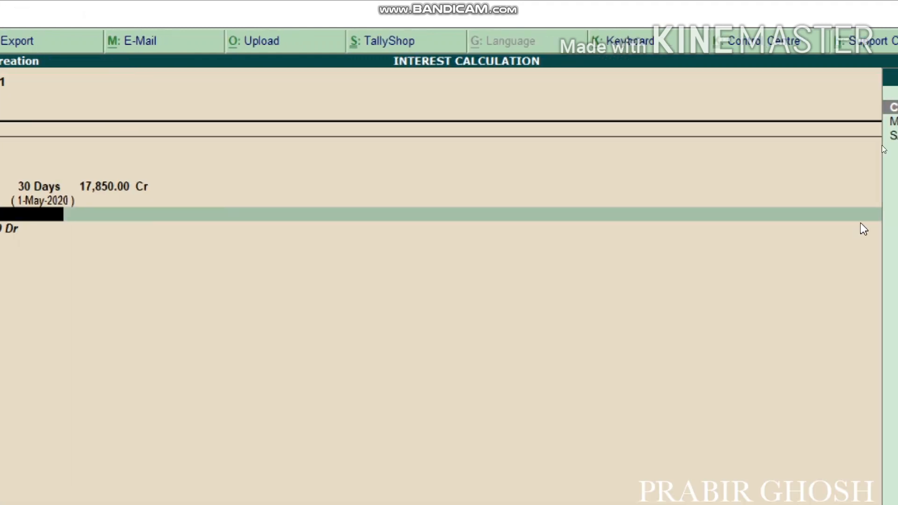
key("Return")
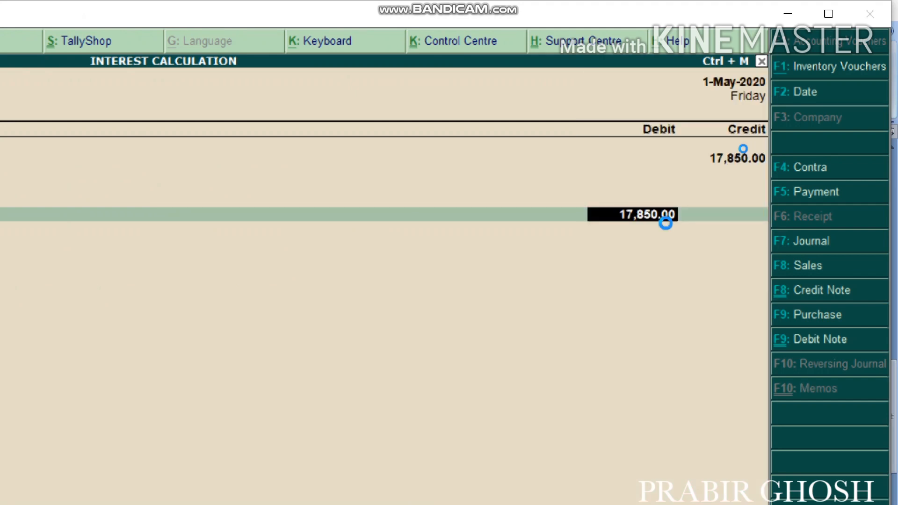
key("Return")
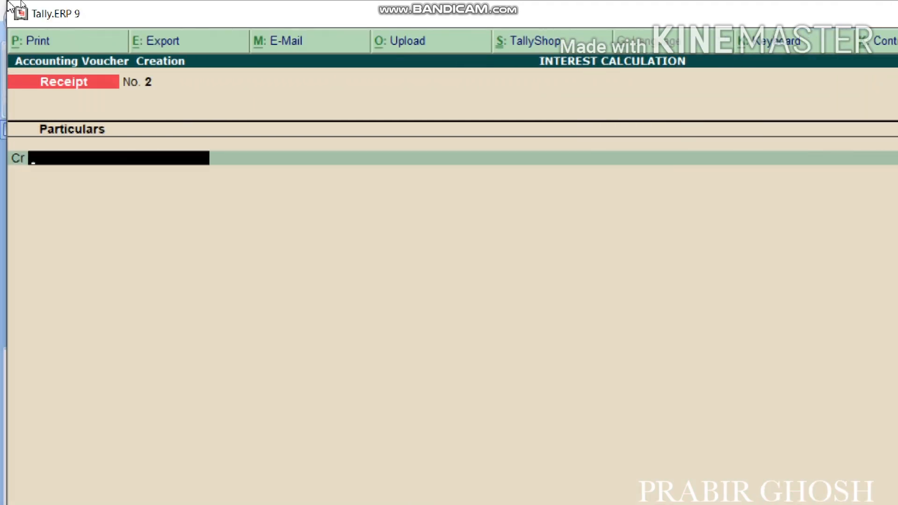
key("Escape")
key("Escape")
key("Escape")
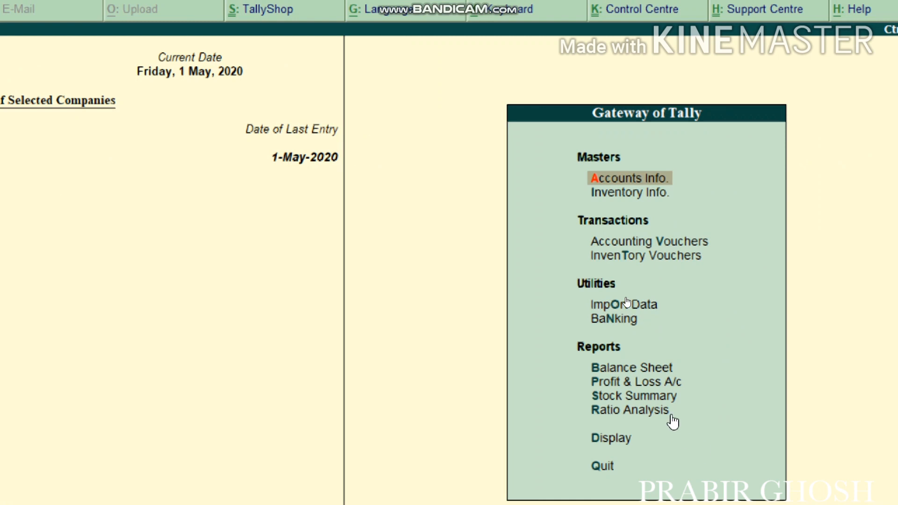
Step: Check the outstanding Receivables report for the customer's bill after the receipt, and return to the Gateway of Tally
key("d")
key("s")
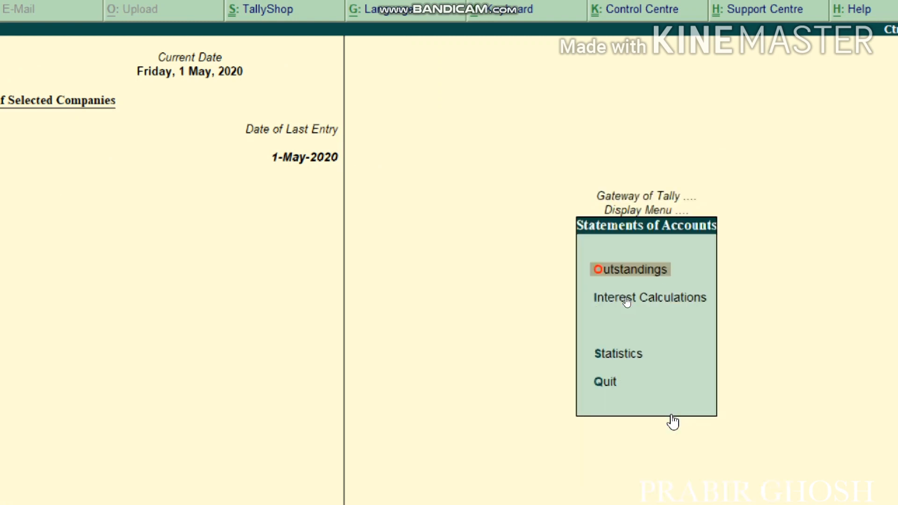
key("o")
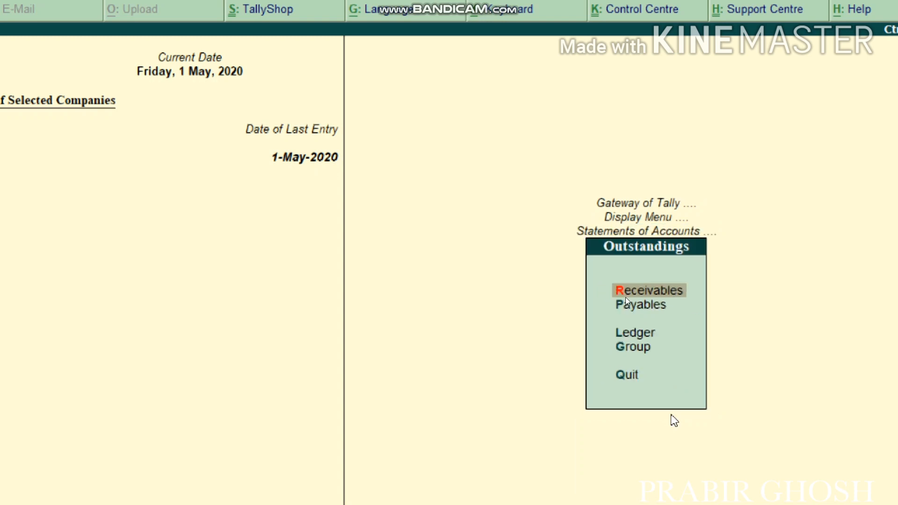
key("r")
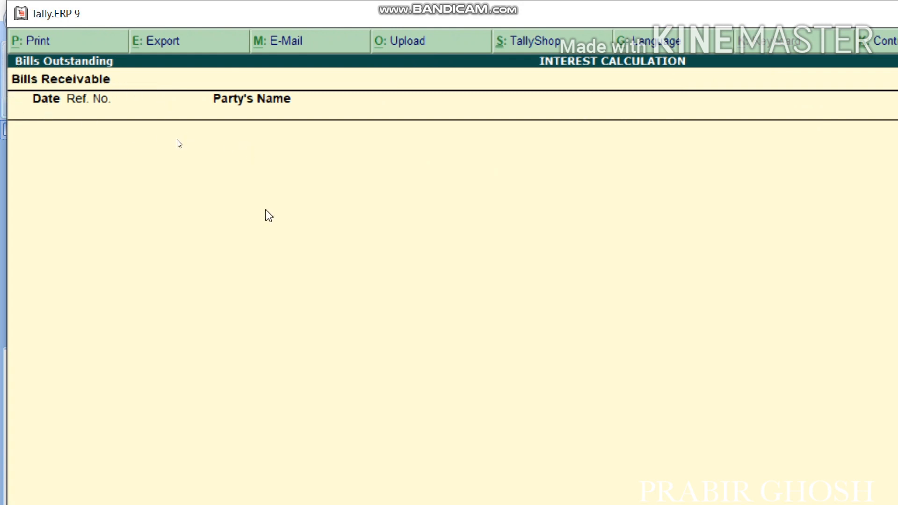
key("Escape")
key("Escape")
key("Escape")
key("Escape")
key("Escape")
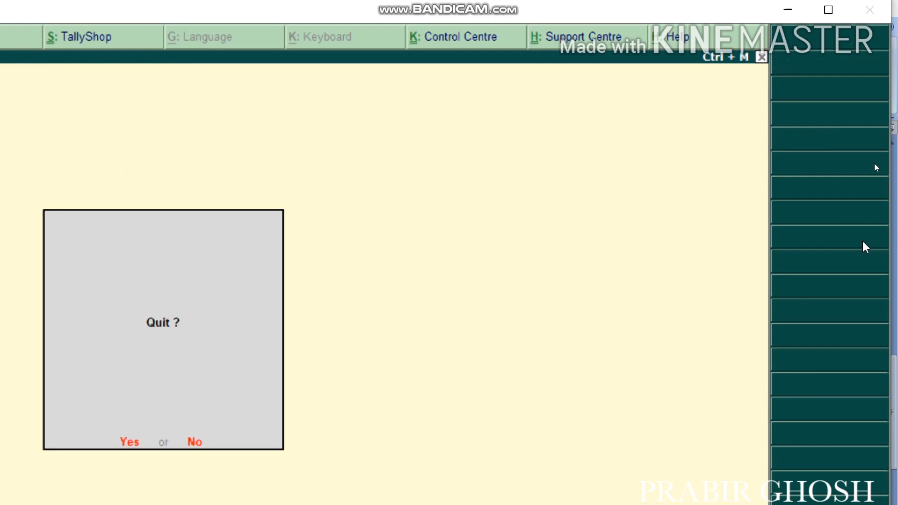
key("Escape")
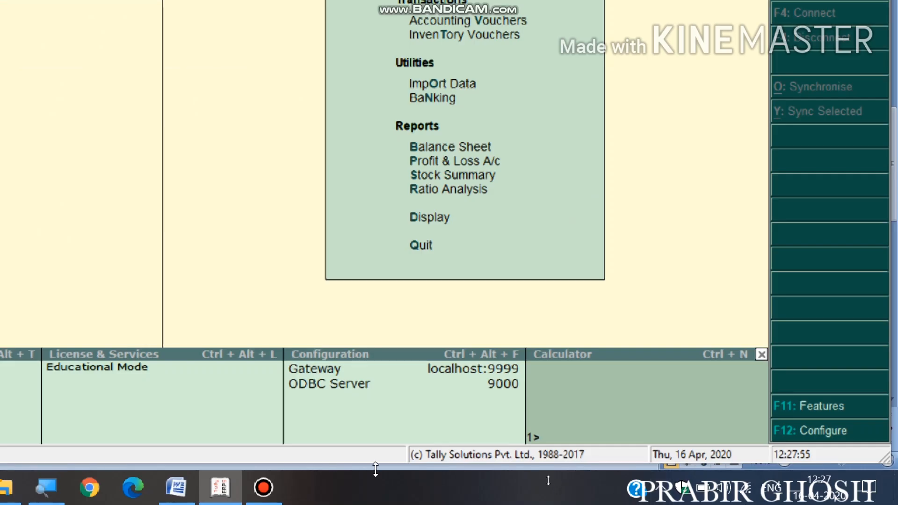
left_click(273, 488)
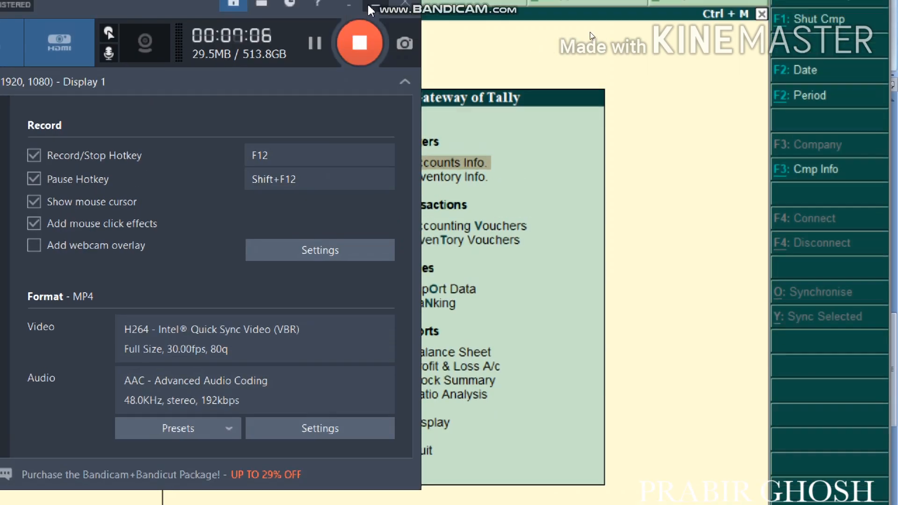